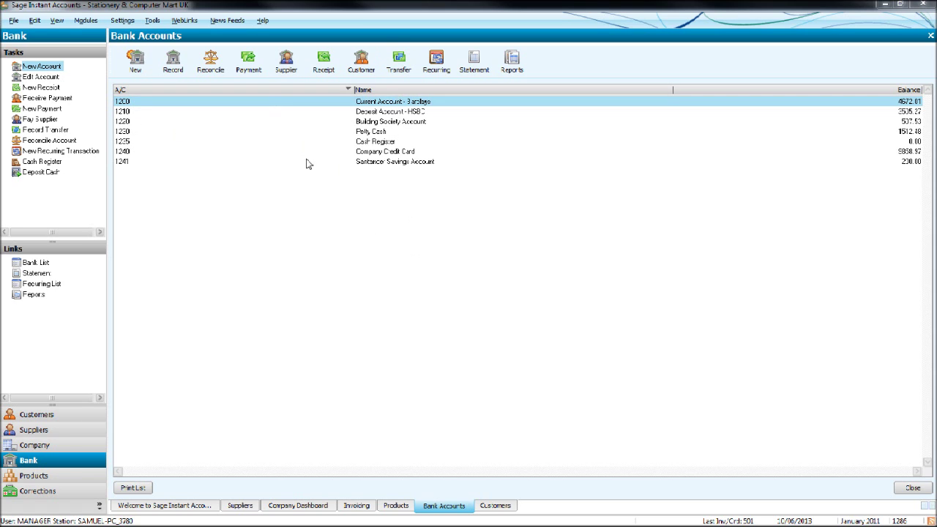
Select the 1200 Current Account - Barclays and start a new bank transfer from it
left_click(367, 166)
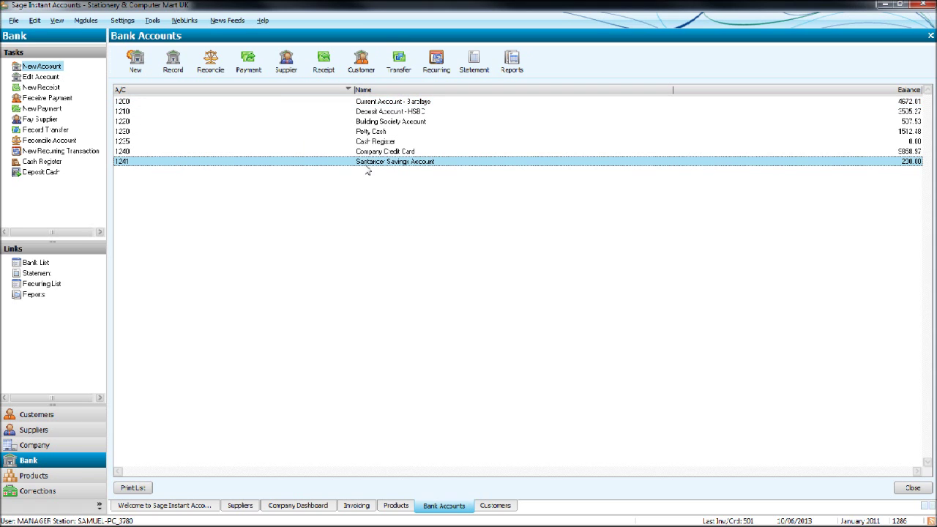
left_click(421, 104)
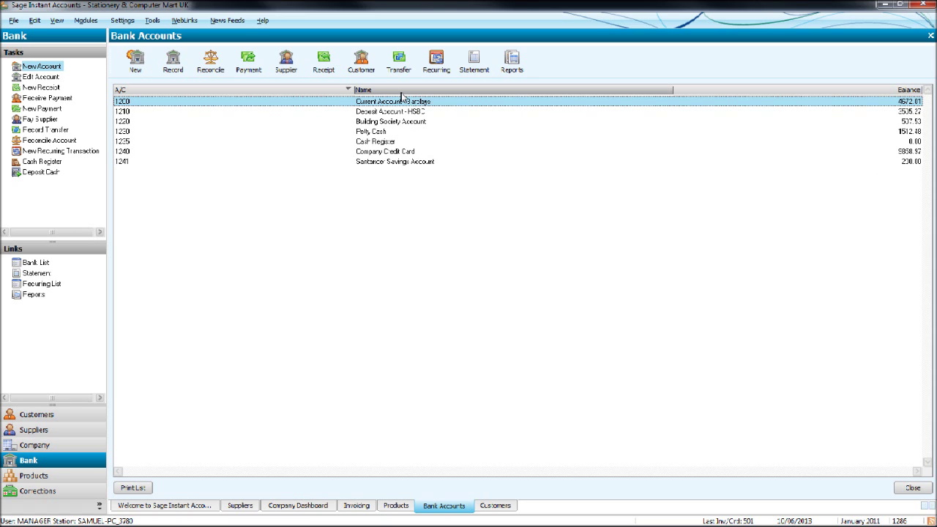
left_click(400, 65)
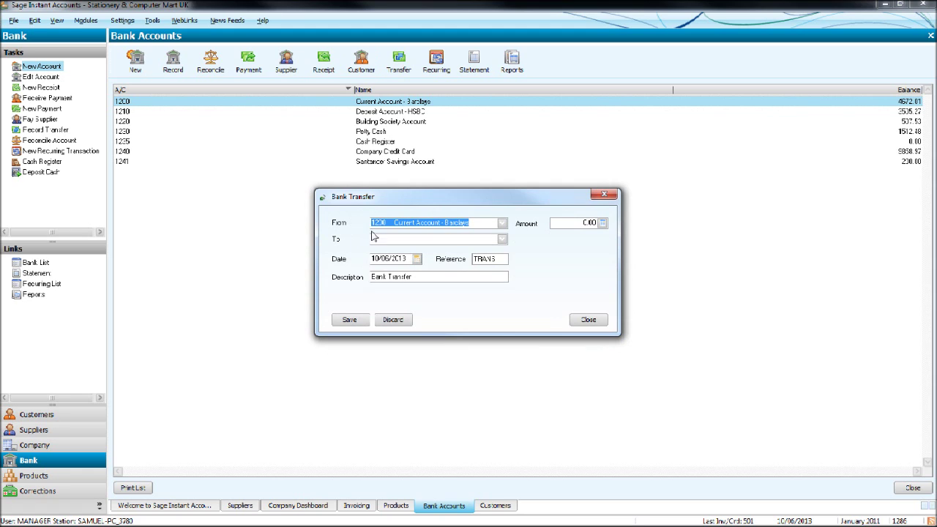
Choose 1241 Santander Savings Account as the transfer destination
left_click(504, 223)
left_click(505, 226)
left_click(502, 239)
left_click(584, 331)
left_click(584, 332)
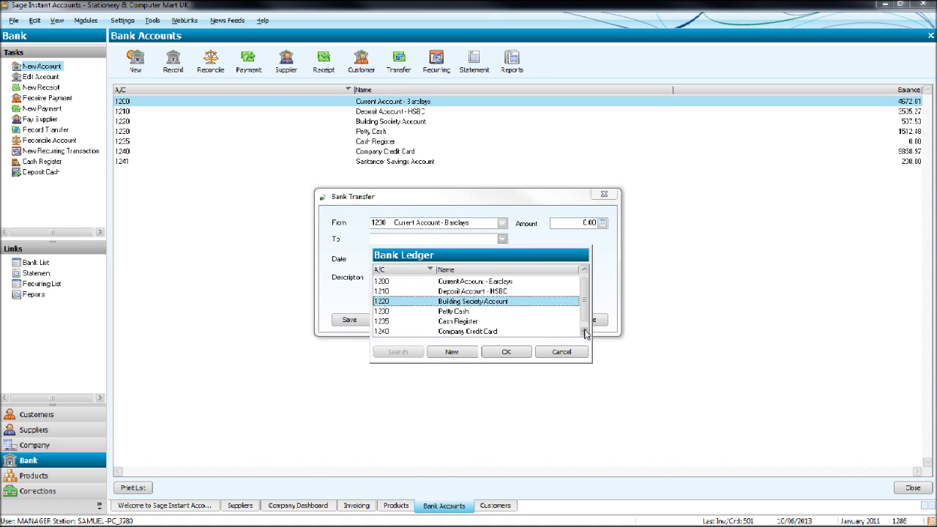
left_click(584, 332)
left_click(584, 331)
left_click(585, 332)
left_click(585, 334)
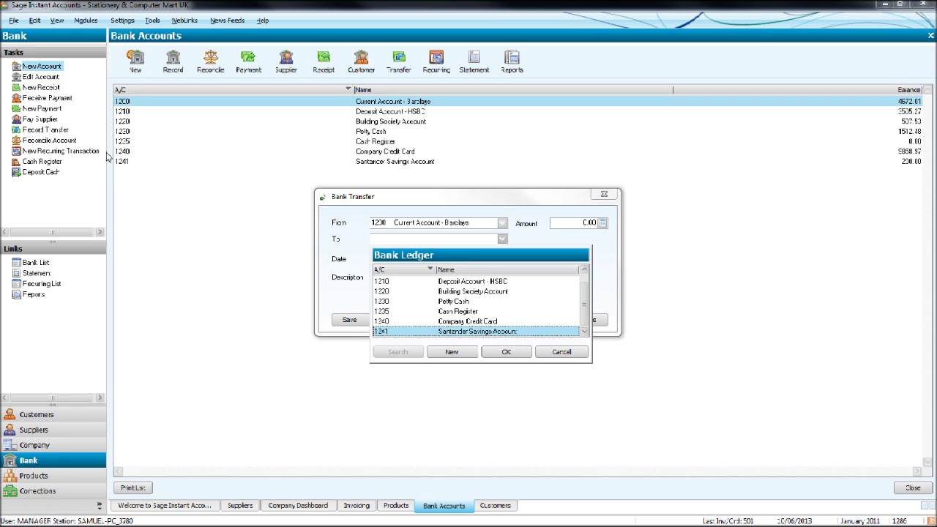
left_click(506, 352)
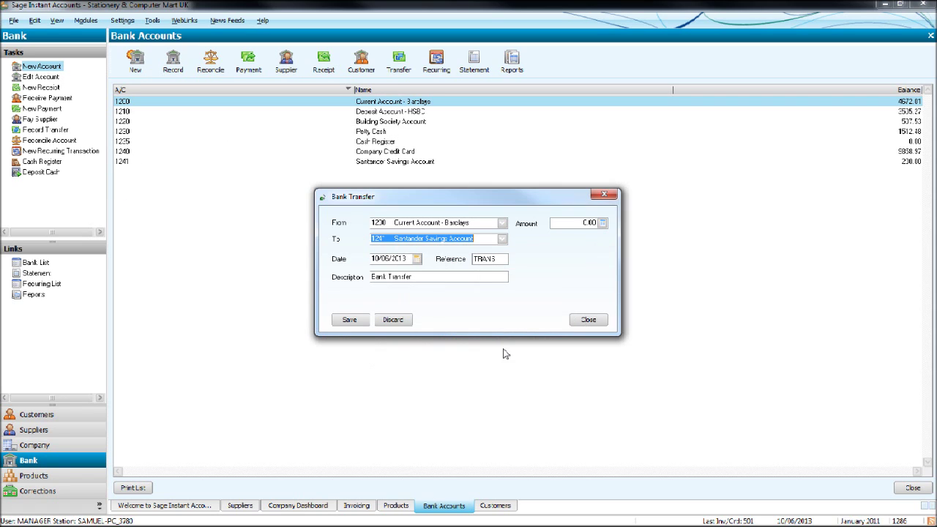
Enter reference SO, description Regular savings and amount 200, then save the transfer
left_click(407, 257)
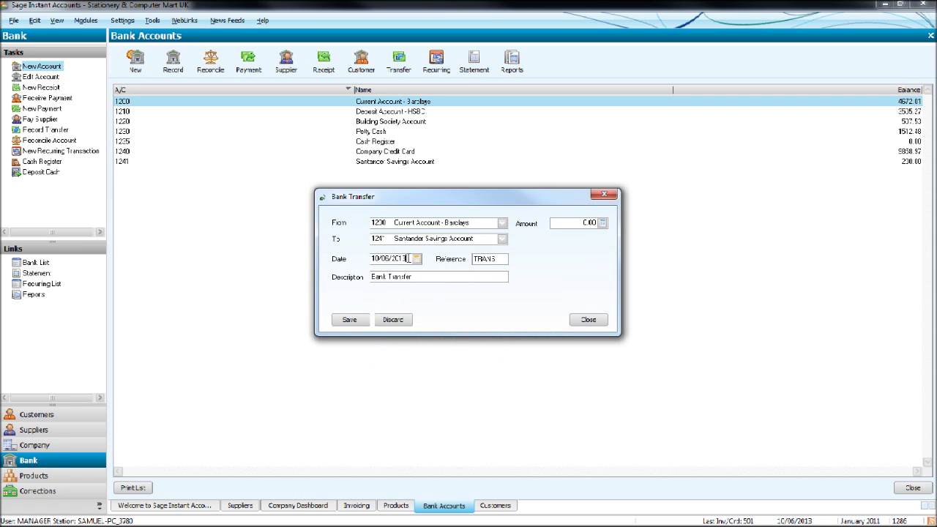
left_click(504, 259)
key("Return")
key("Tab")
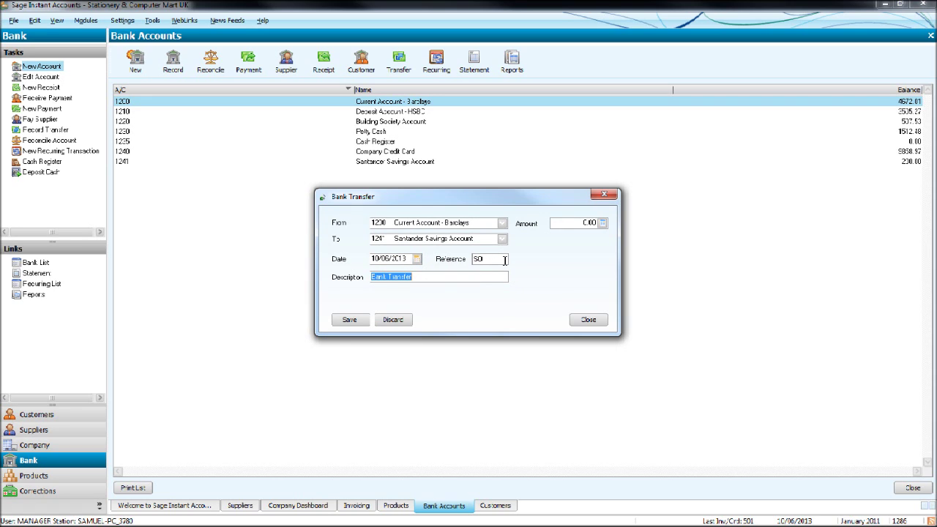
type("R")
left_click(562, 223)
double_click(575, 221)
type("20")
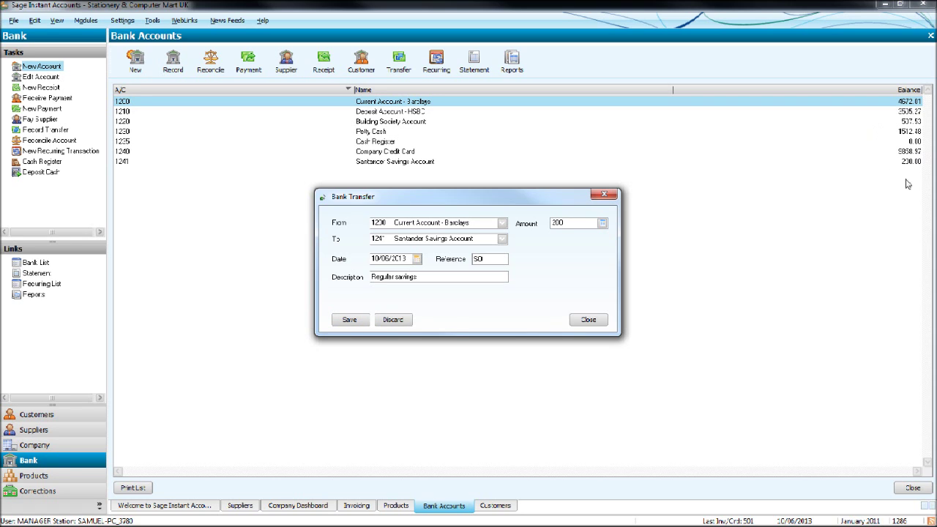
left_click(349, 320)
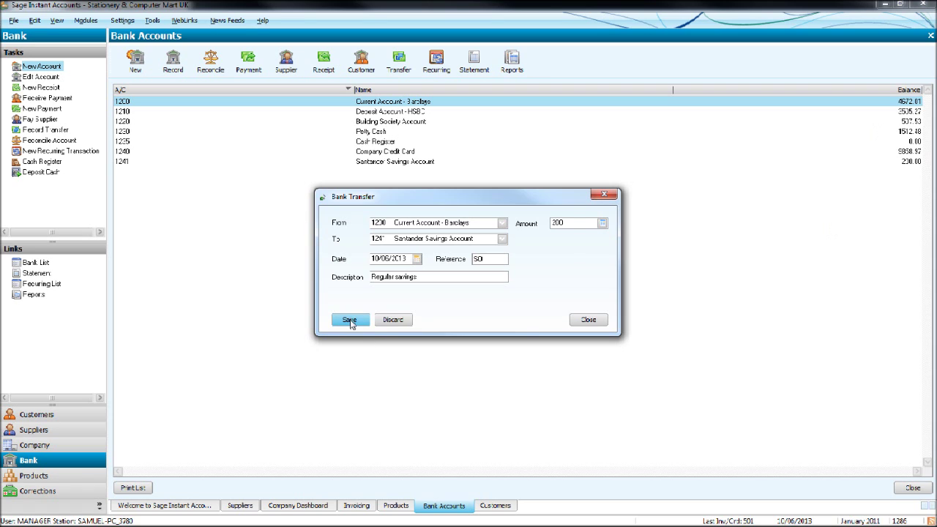
Confirm posting the savings transfer and discard the unfinished follow-up transfer form
left_click(439, 290)
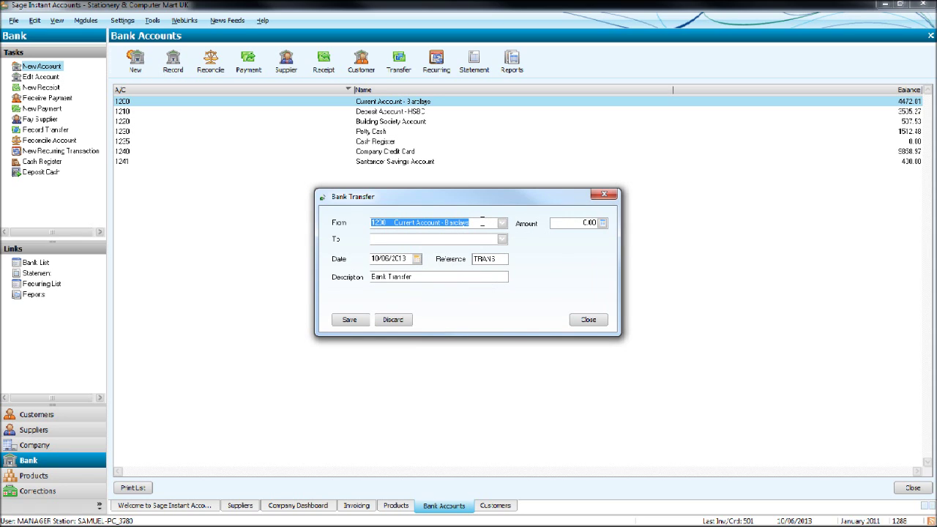
left_click(503, 240)
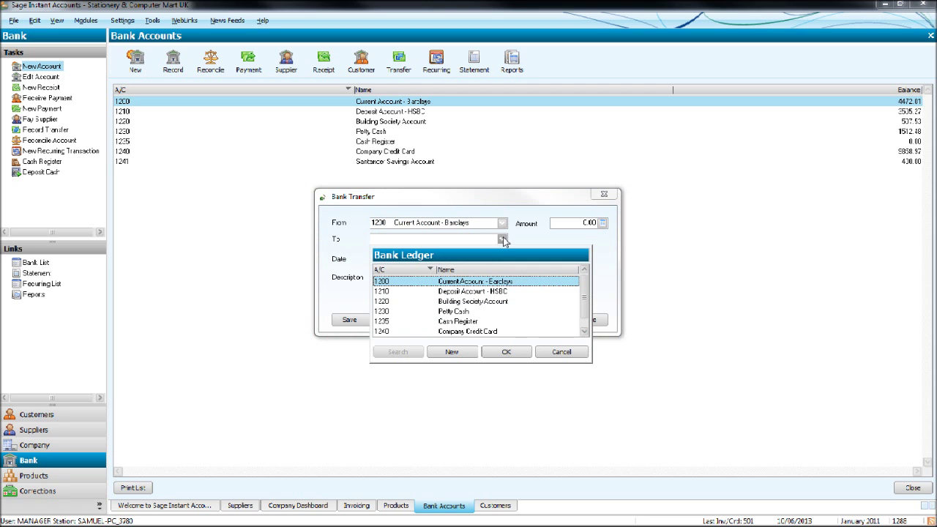
left_click(561, 352)
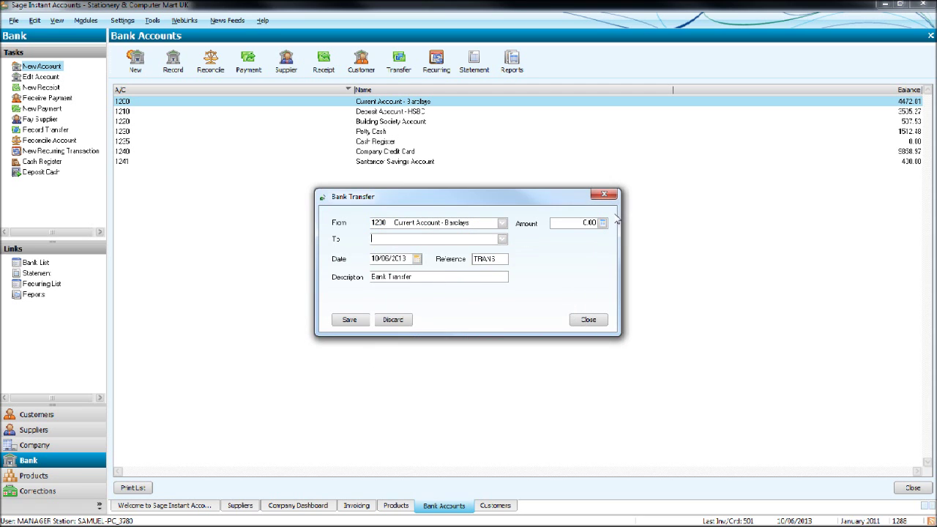
left_click(601, 195)
left_click(477, 294)
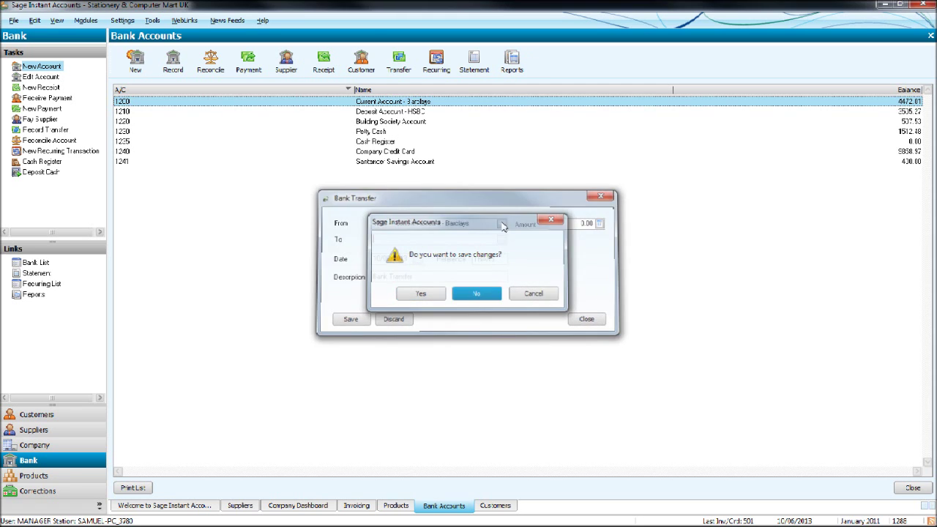
Start a new transfer to 1240 Company Credit Card dated 05/06/2008
left_click(402, 64)
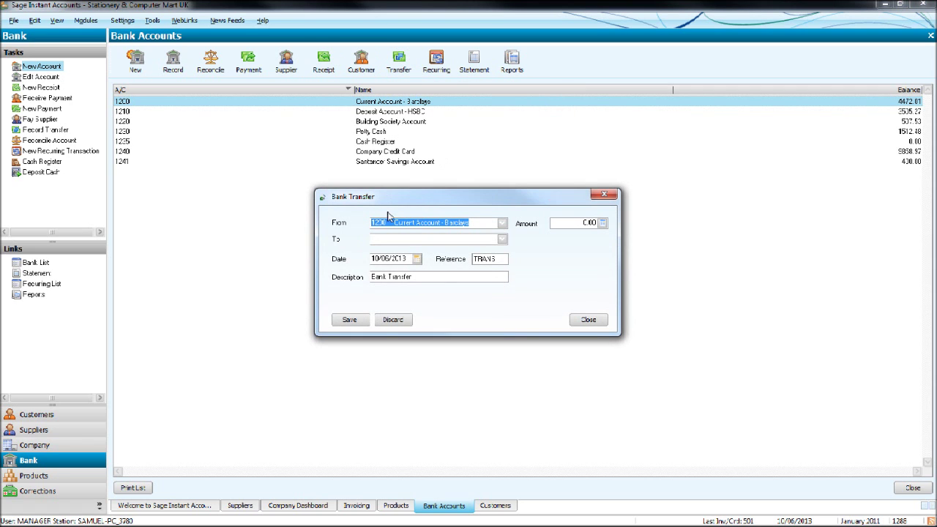
left_click(502, 239)
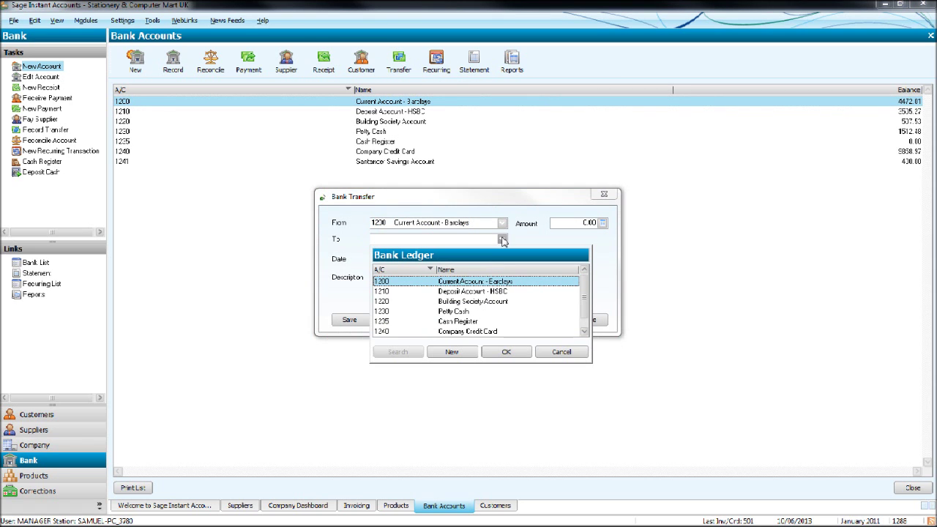
left_click(492, 331)
left_click(505, 350)
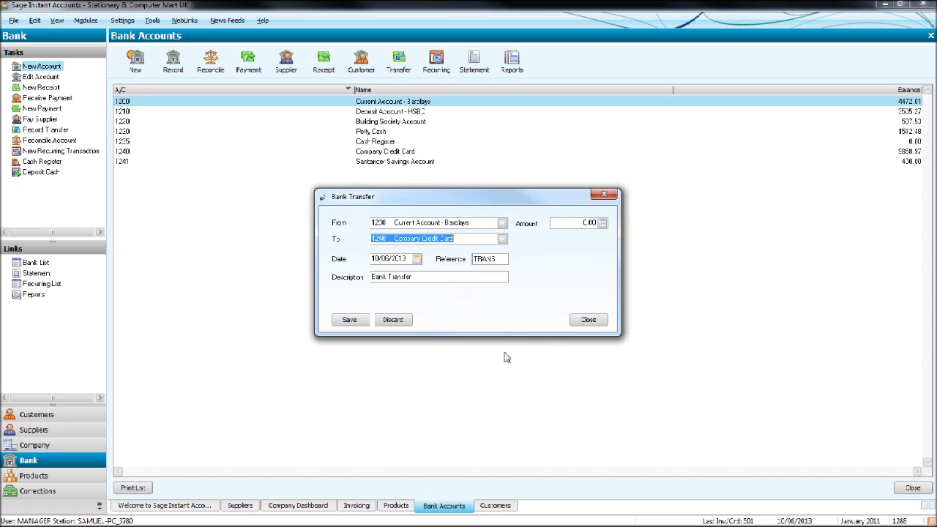
left_click(410, 260)
type("05/06/2008")
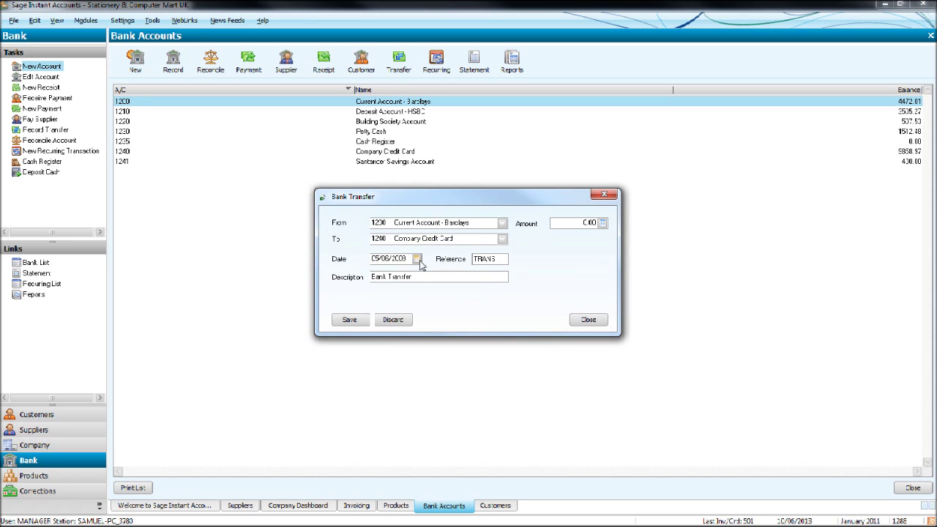
key("Tab")
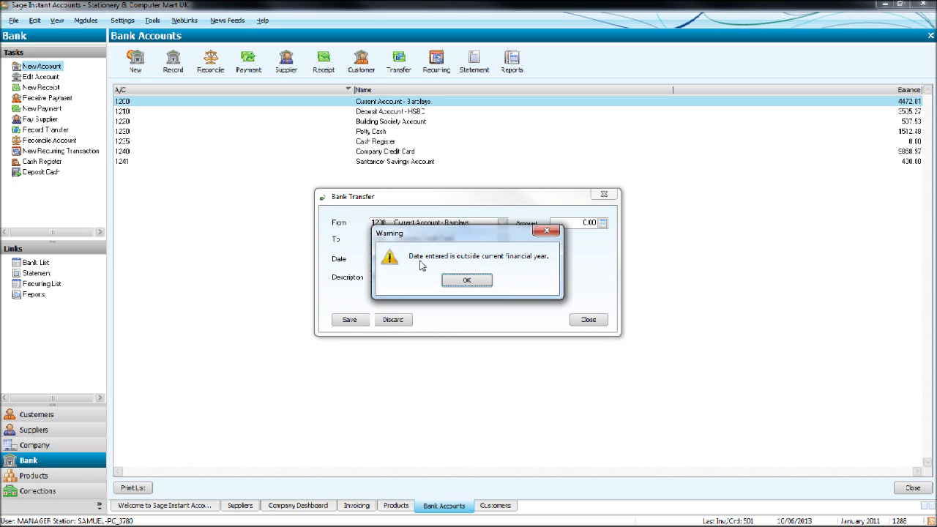
Enter an amount of 500, then save and confirm posting the credit card transfer
key("Return")
key("Tab")
key("Tab")
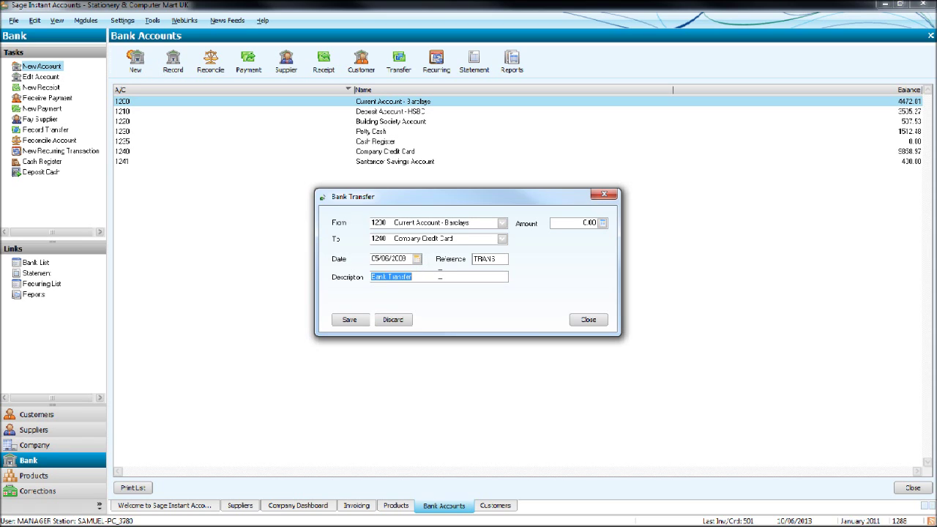
left_click(584, 223)
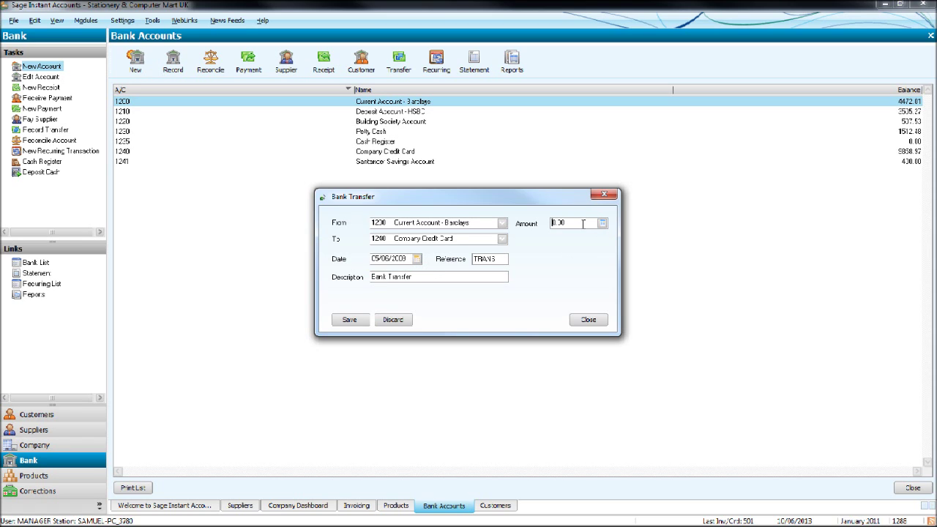
type("50")
left_click(356, 322)
left_click(445, 292)
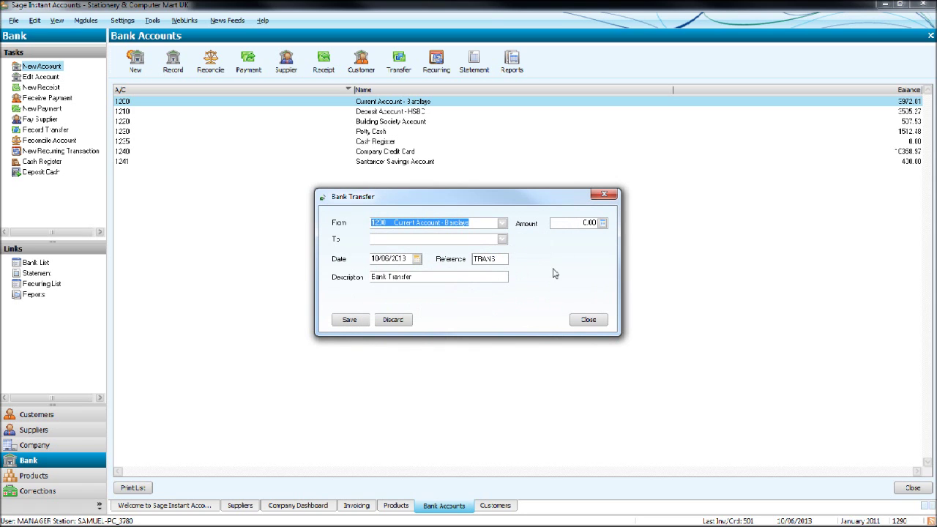
Close the transfer form and browse the bank, cash and credit card report folders, then close the Report Browser
left_click(604, 194)
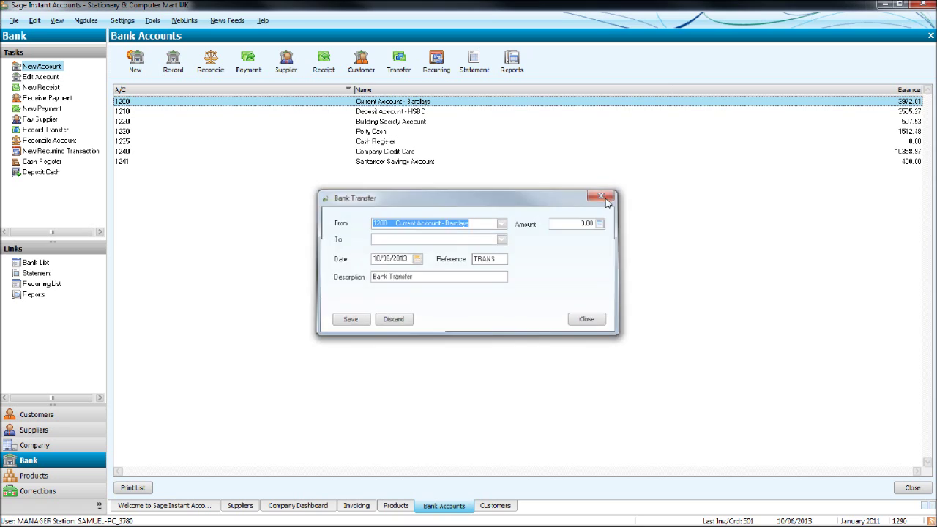
left_click(516, 65)
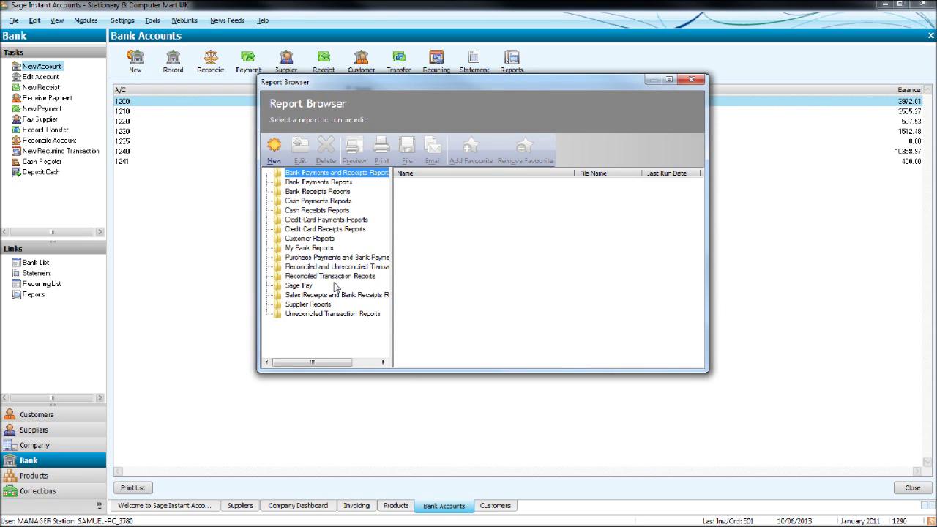
left_click(326, 184)
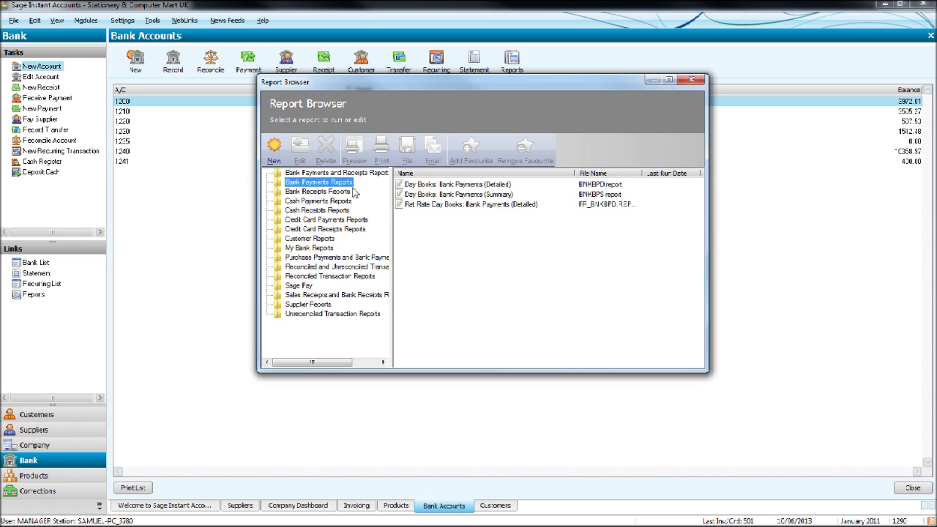
left_click(330, 203)
left_click(331, 193)
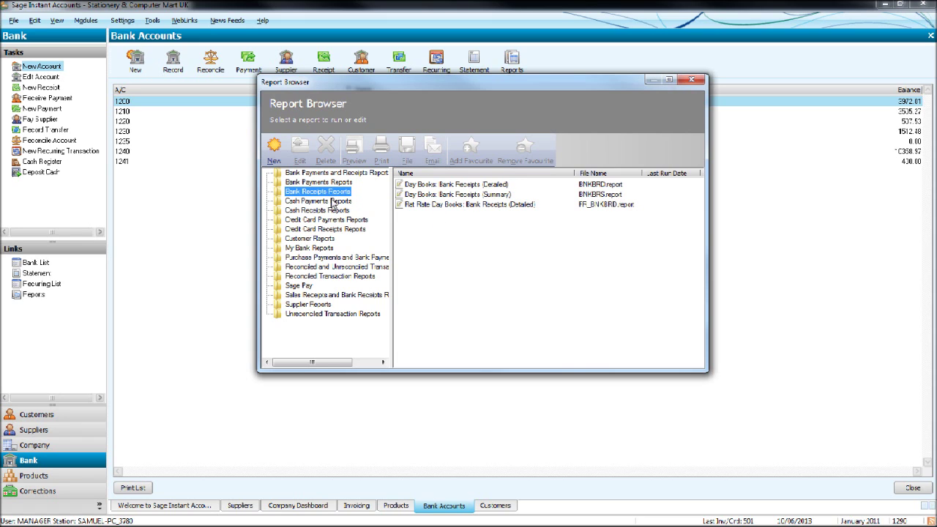
left_click(336, 219)
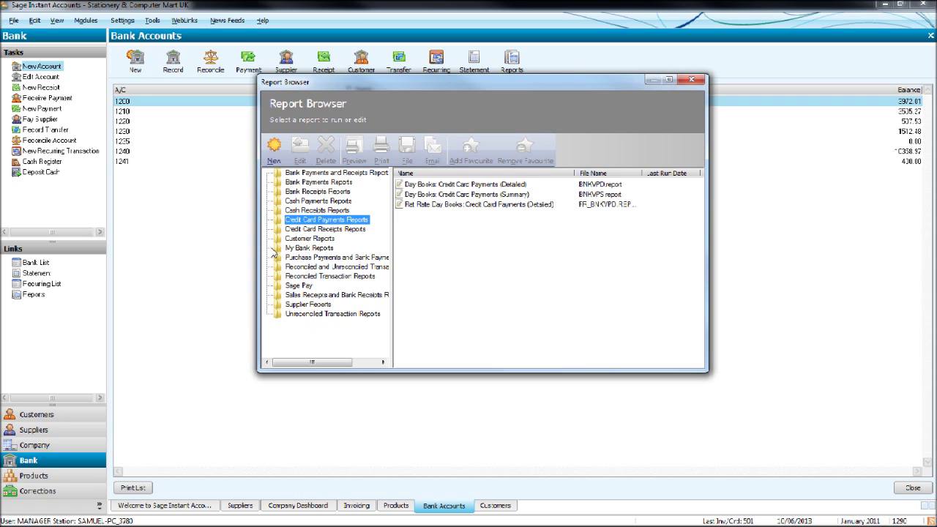
left_click(307, 230)
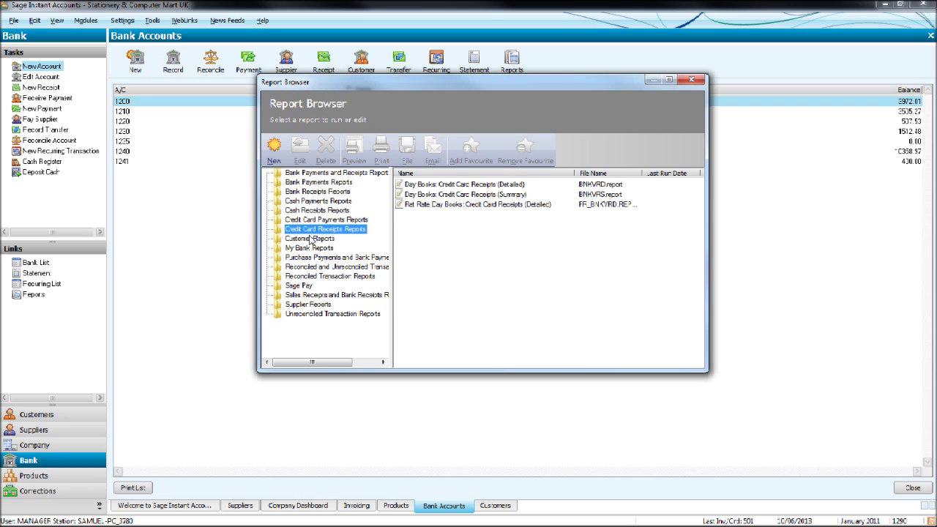
left_click(700, 79)
left_click(457, 188)
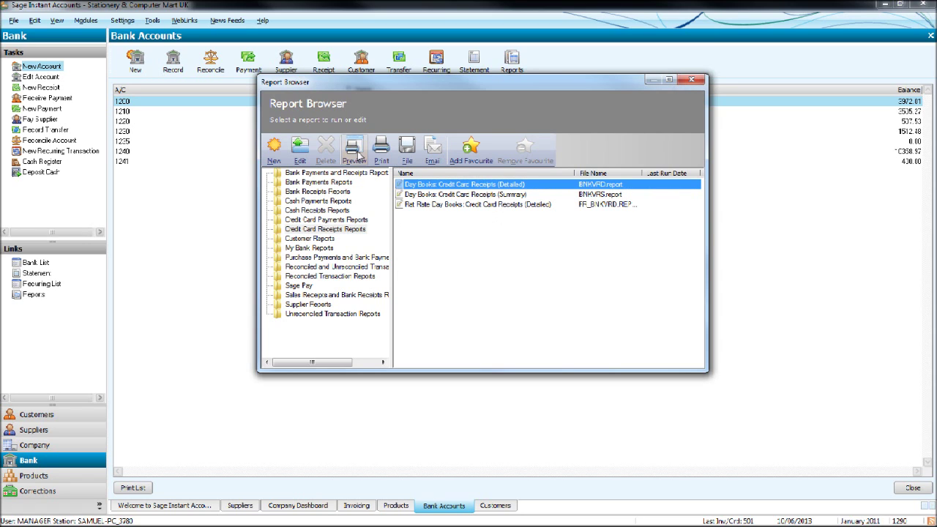
left_click(693, 80)
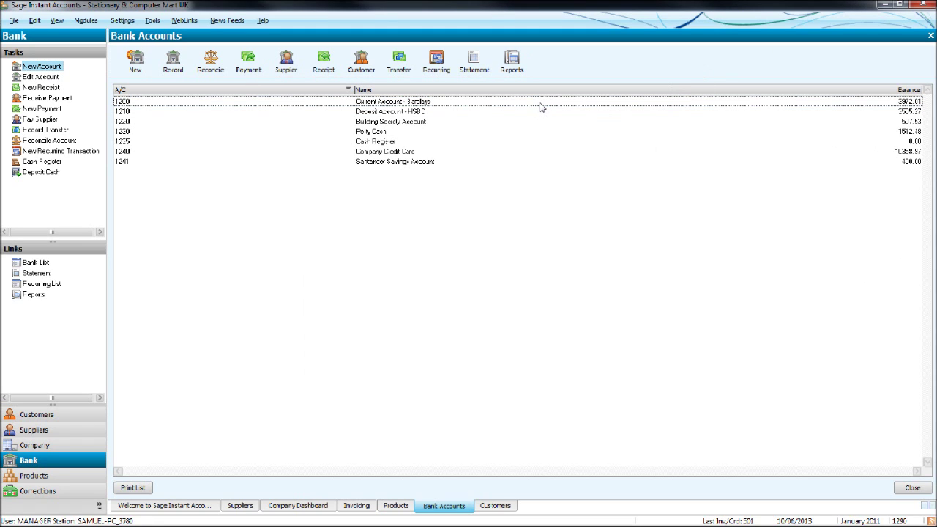
From the Recurring Entries list, start a new blank recurring entry
left_click(439, 64)
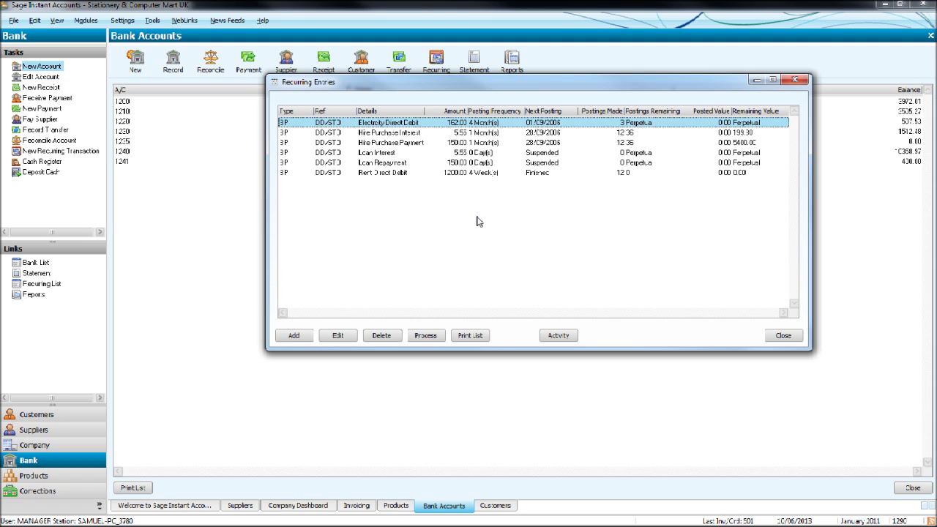
left_click_drag(563, 82, 534, 105)
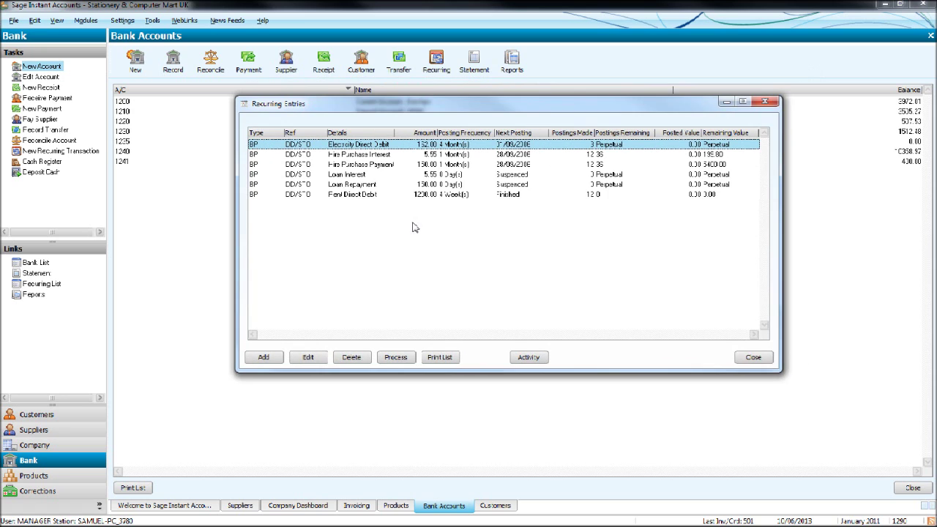
left_click(261, 357)
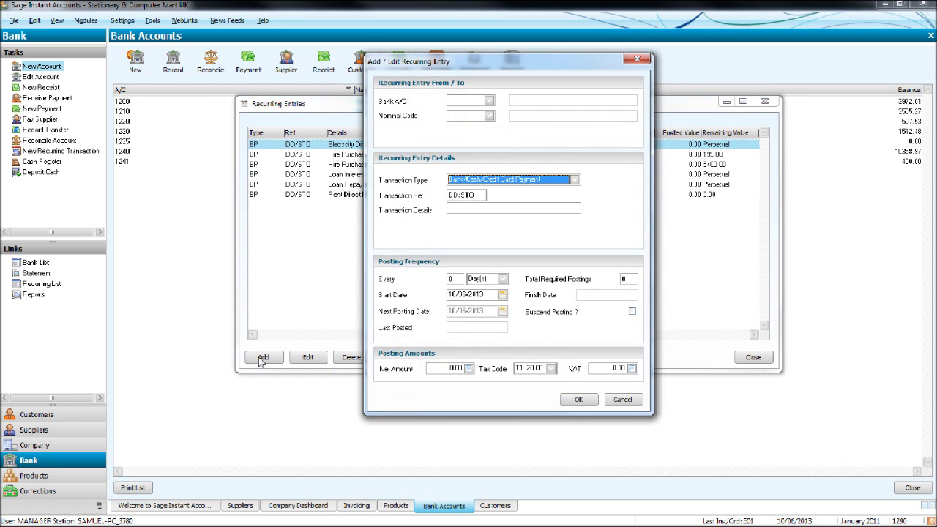
Set a bank payment, reference DD, Van insurance, every 1 month from 27/06/2013, 11 postings
left_click(574, 180)
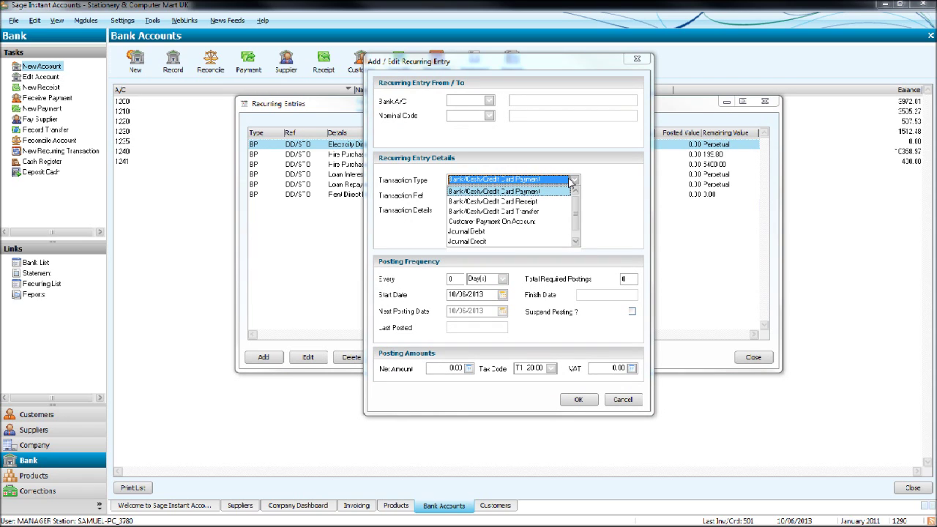
left_click(487, 192)
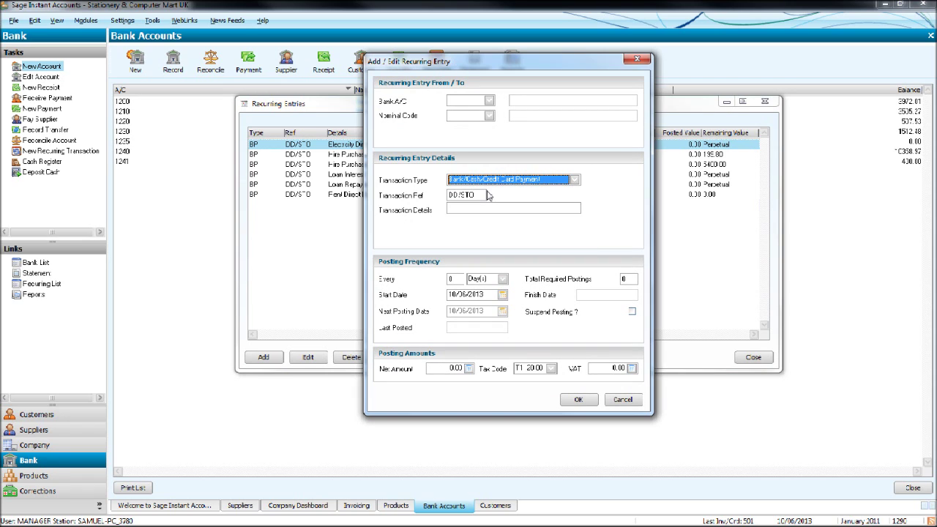
left_click(480, 195)
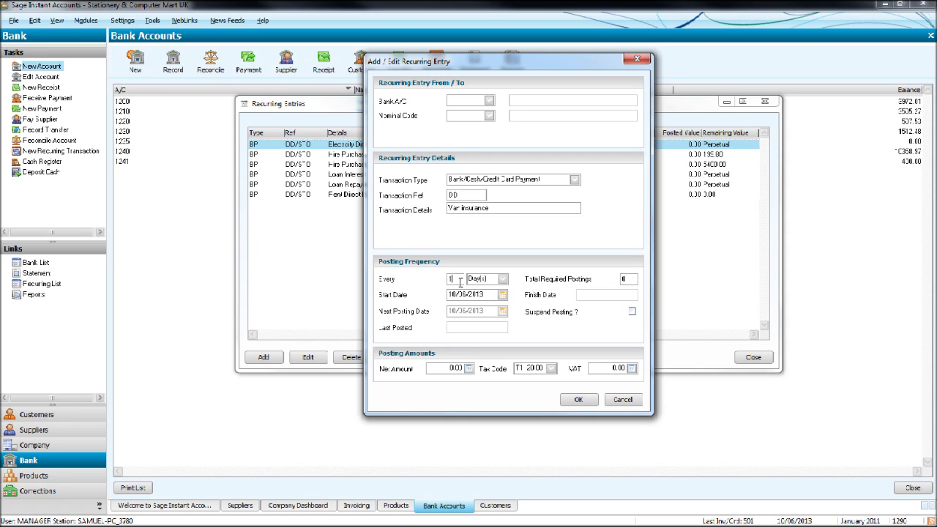
key("Tab")
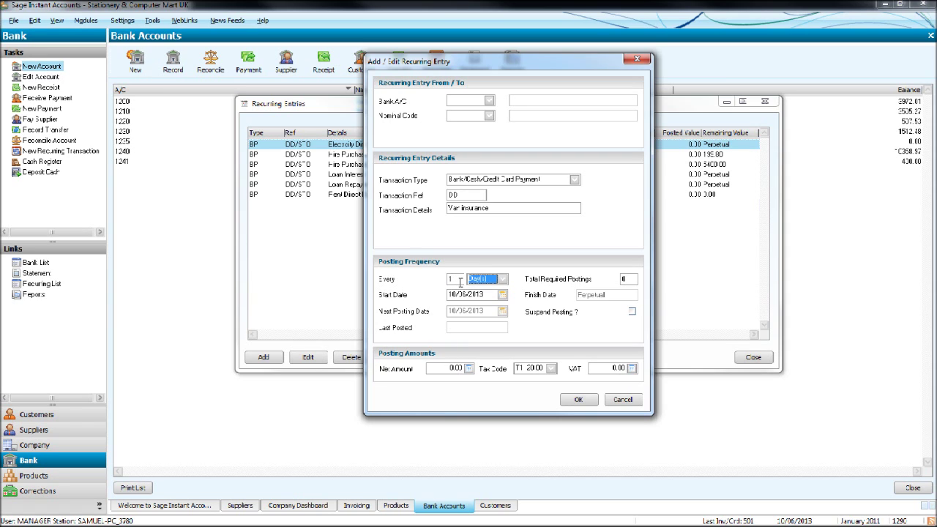
left_click(503, 280)
left_click(487, 311)
left_click(502, 284)
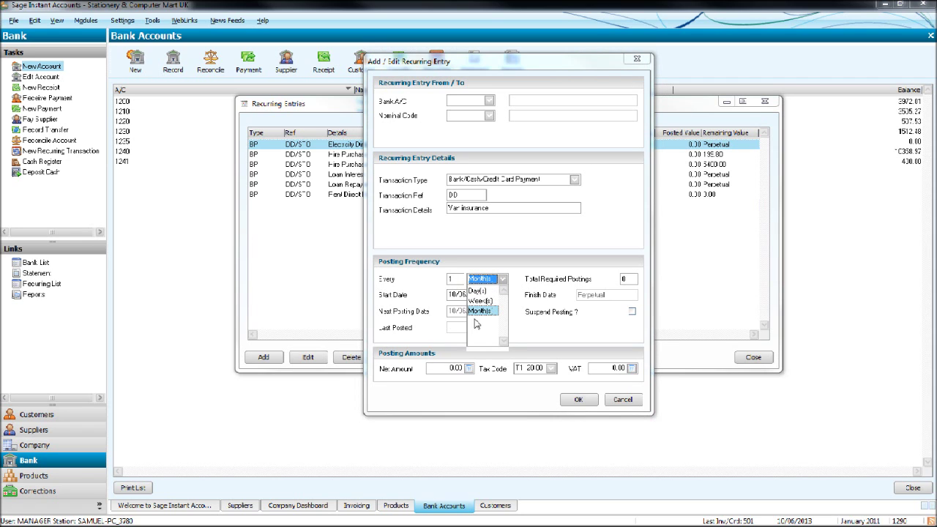
left_click(441, 300)
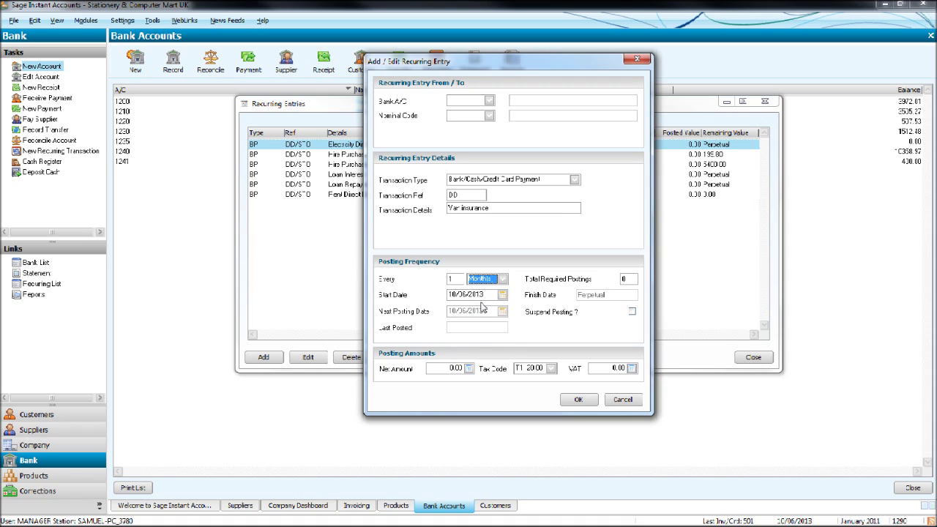
left_click(491, 294)
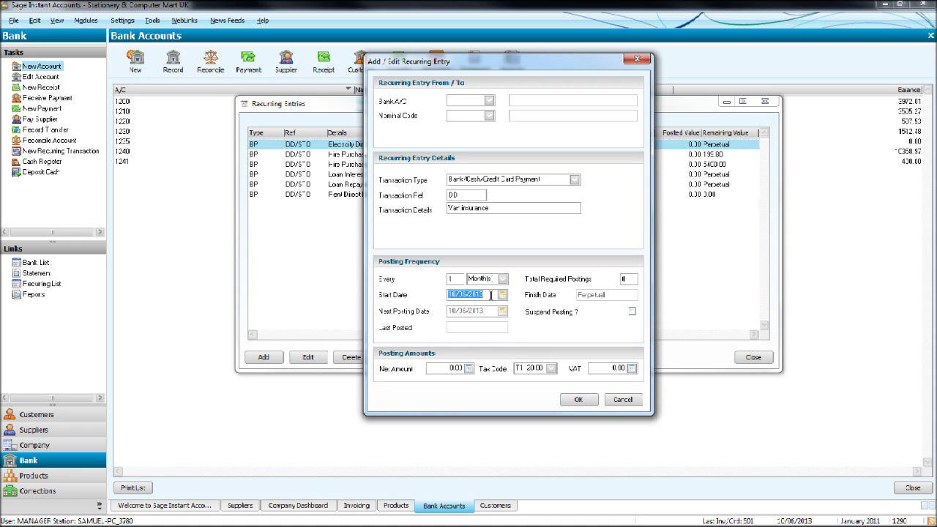
type("27")
left_click(629, 278)
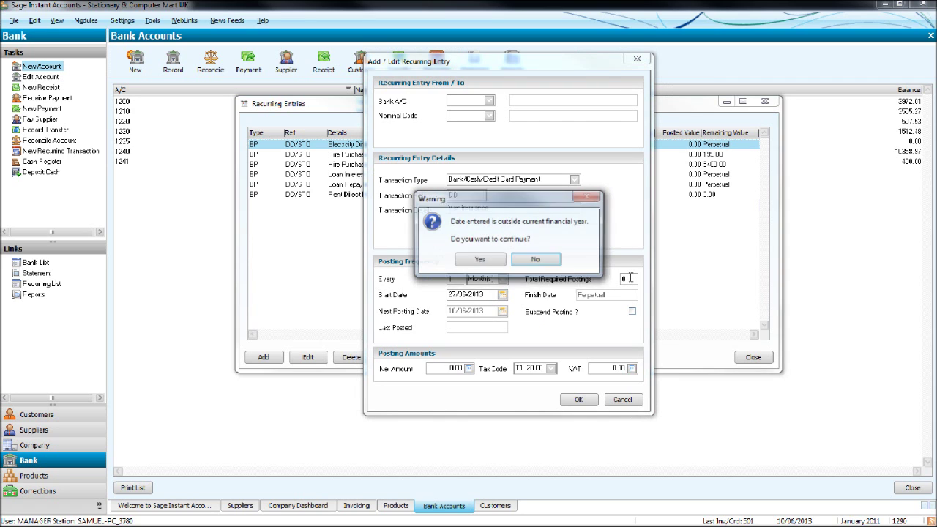
key("Return")
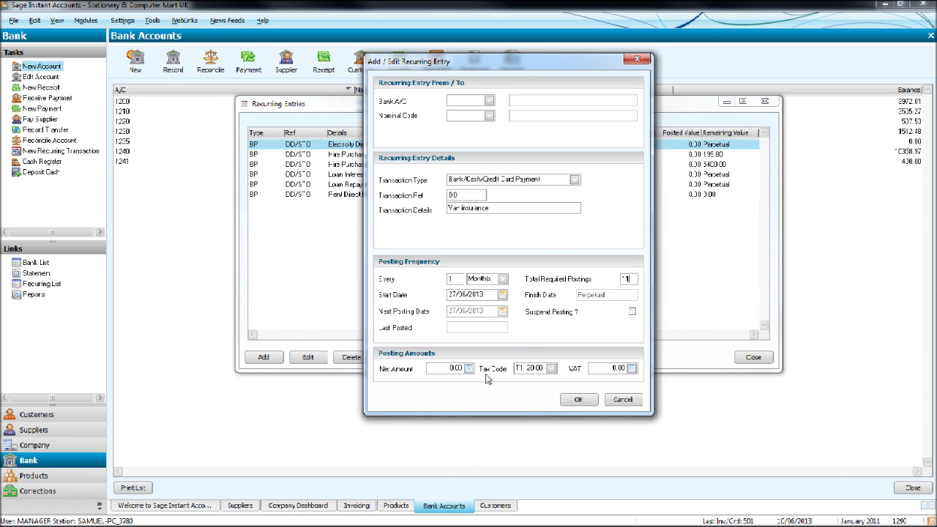
Enter a net amount of 50.00 with tax code T9
left_click(444, 369)
type("50")
key("Tab")
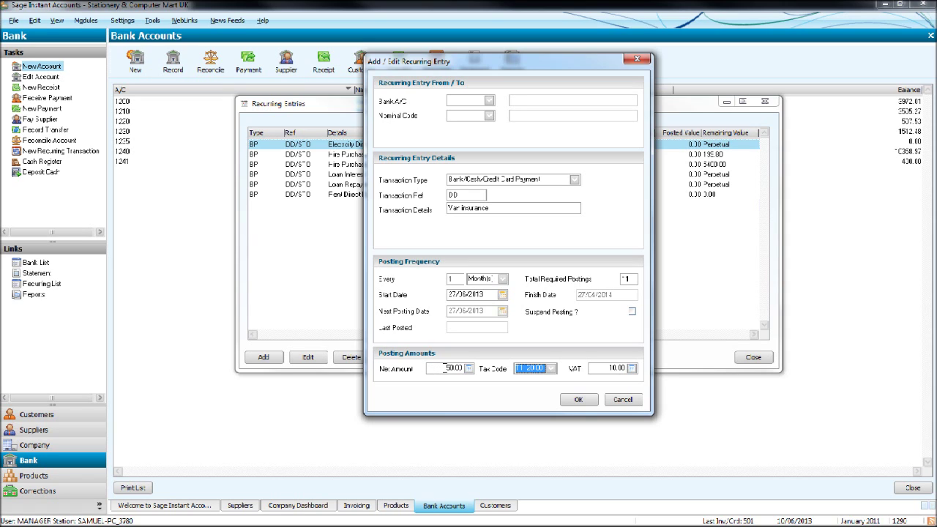
left_click(533, 366)
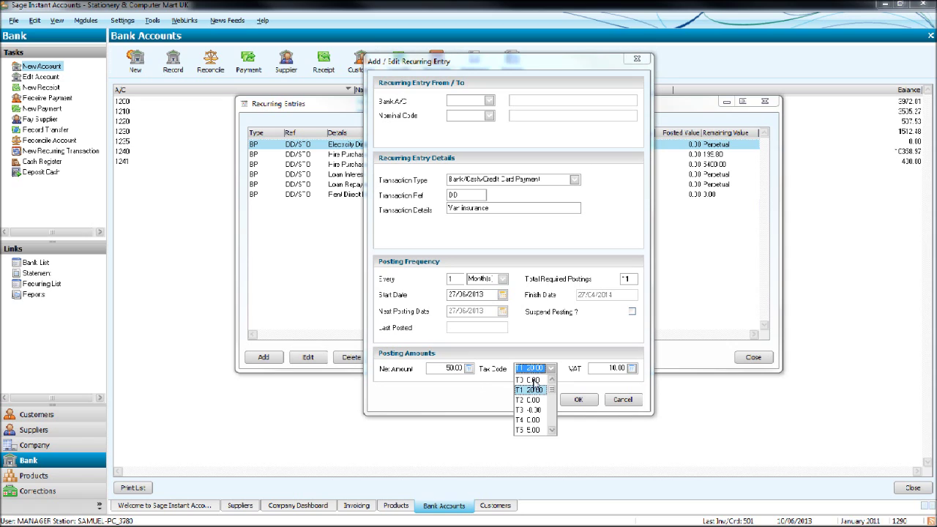
key("Down")
key("Down")
key("Down")
key("Down")
key("Down")
key("Down")
key("Down")
key("Down")
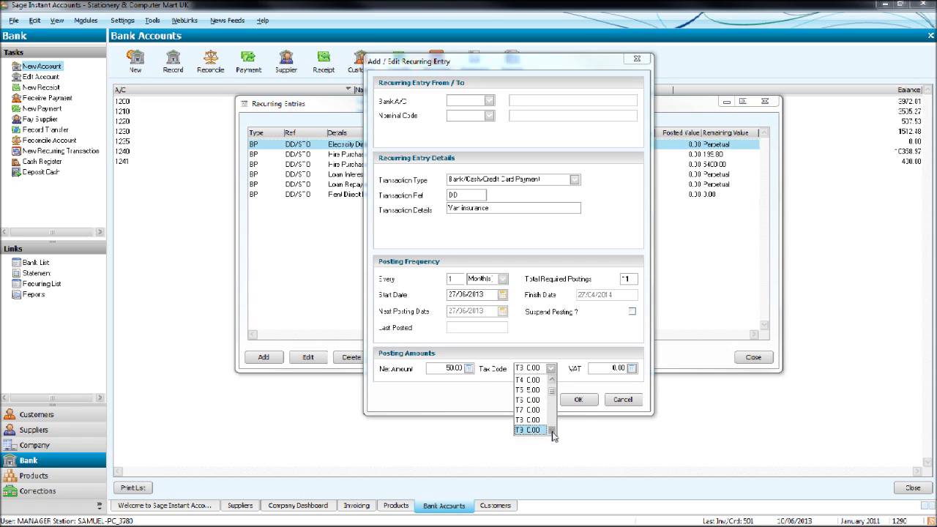
left_click(528, 430)
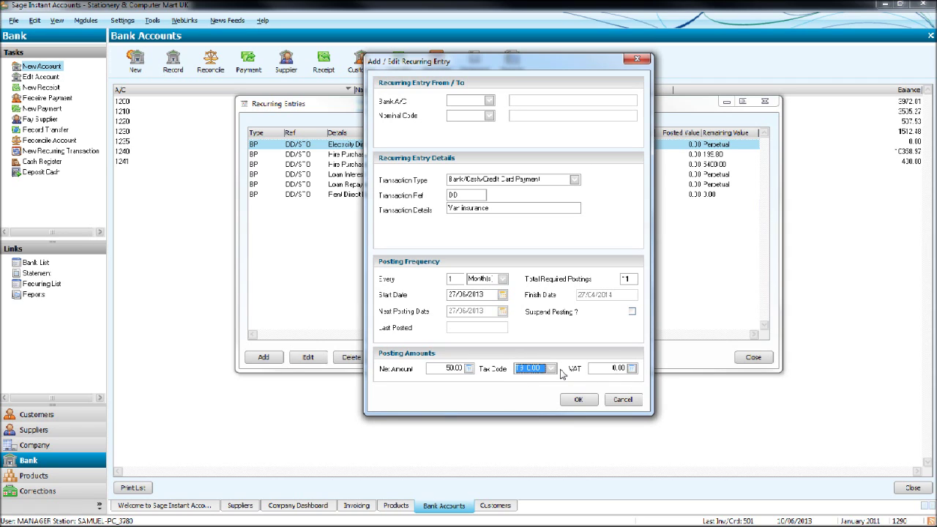
Post it from bank 1200 Barclays to nominal 7303 Vehicle Insurance and save the entry
left_click(488, 102)
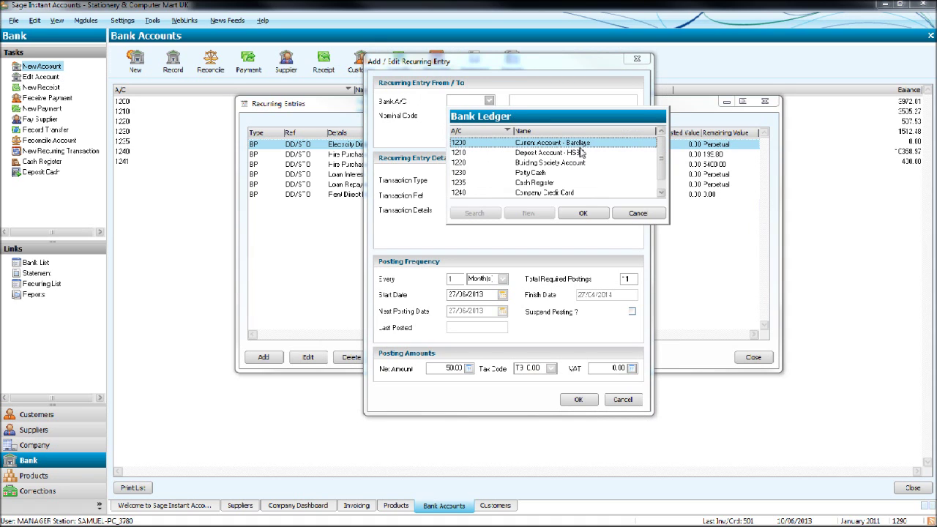
left_click(590, 214)
left_click(489, 115)
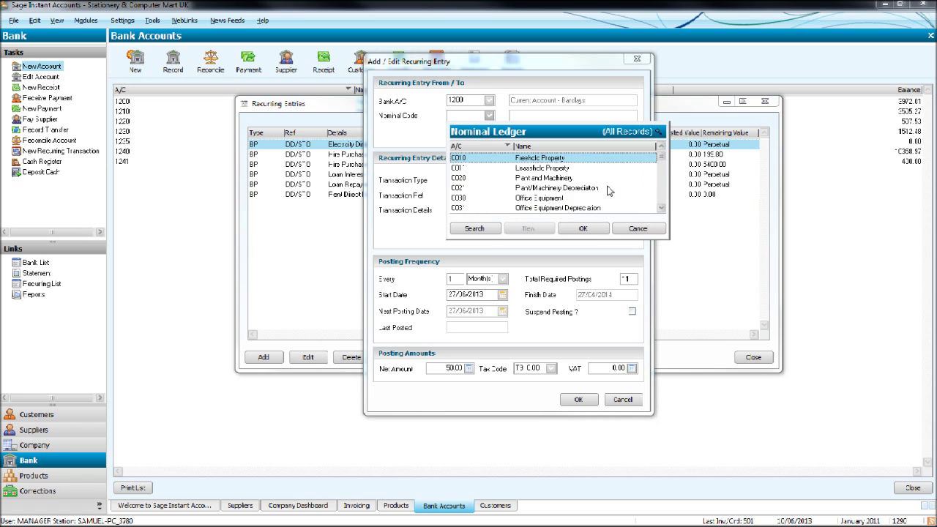
key("7")
key("Down")
key("Down")
key("Down")
key("Down")
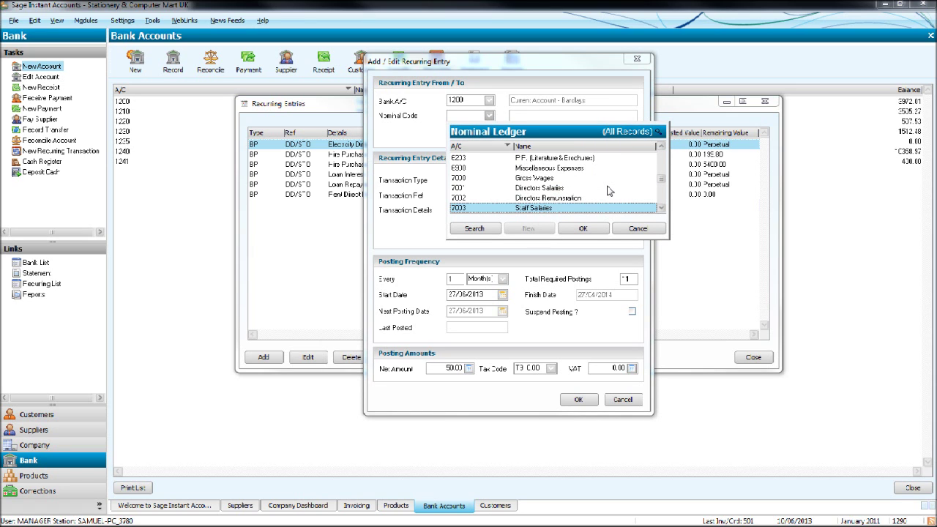
key("Down")
key("Down")
key("Down")
key("Down")
key("Down")
key("Down")
key("Down")
key("Down")
key("Down")
key("Down")
key("Down")
key("Down")
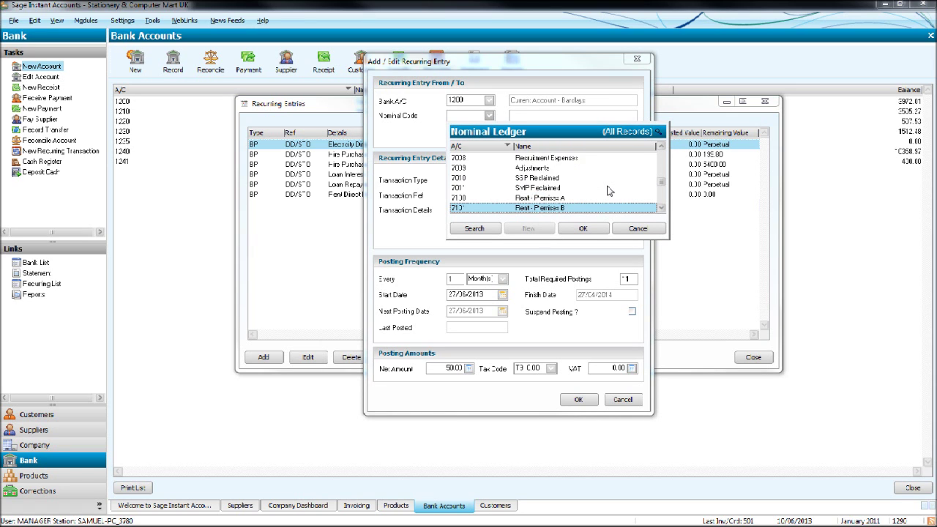
key("Down")
key("Down")
key("Down")
key("Down")
key("Down")
key("Down")
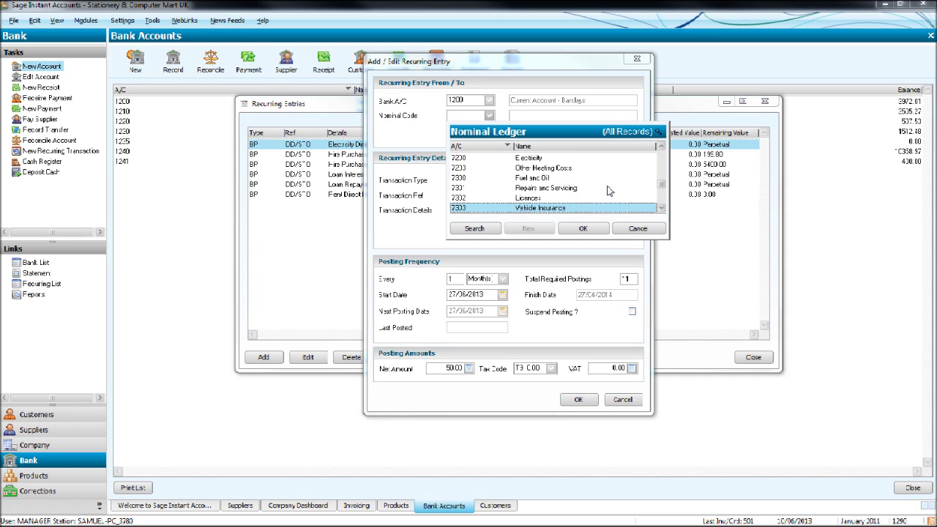
key("Down")
key("Up")
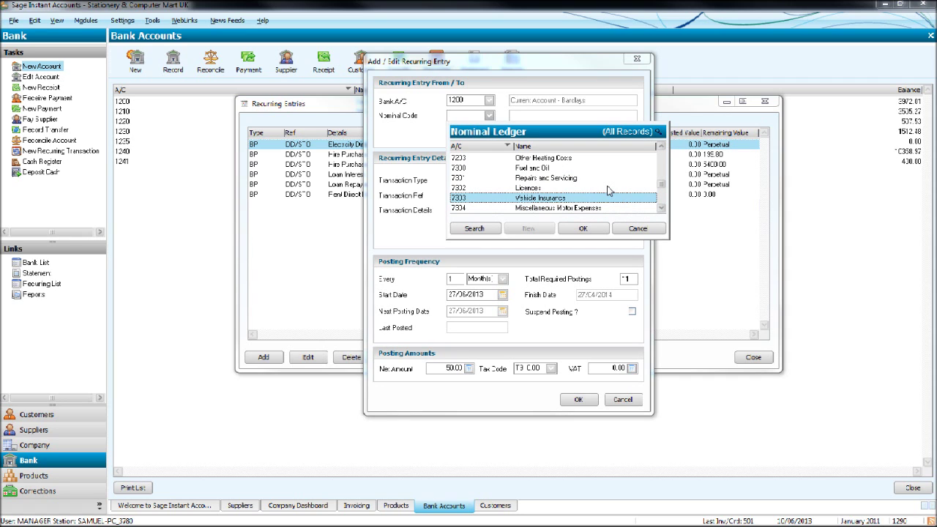
left_click(583, 228)
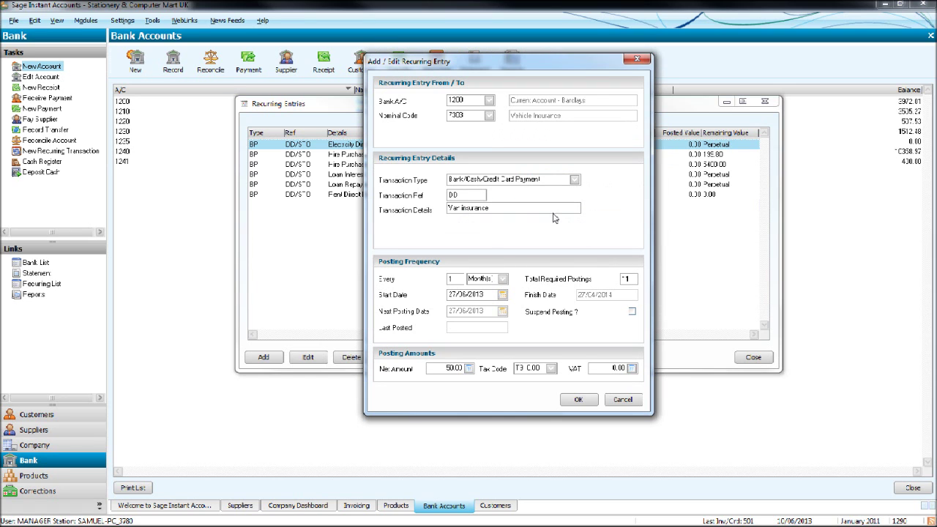
left_click(578, 407)
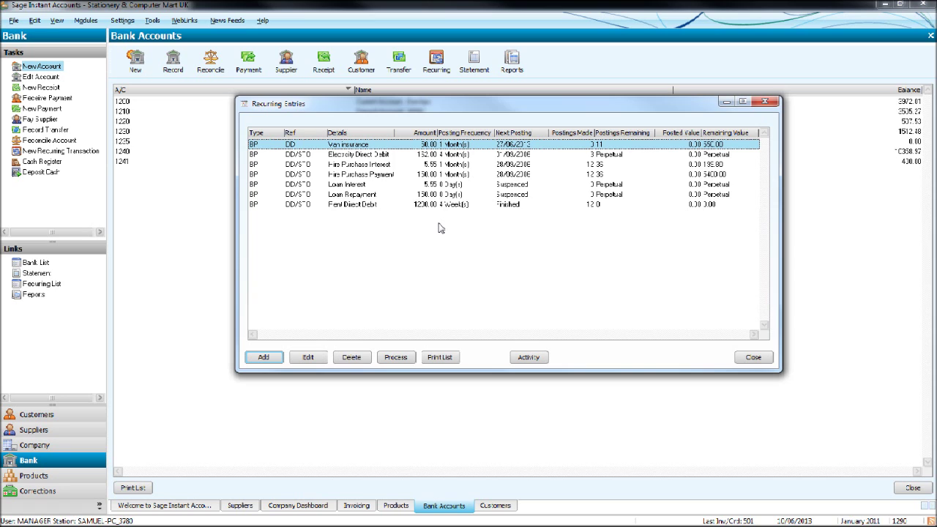
Start processing recurring entries and change the due-entries cut-off date, accepting the warnings
left_click(395, 358)
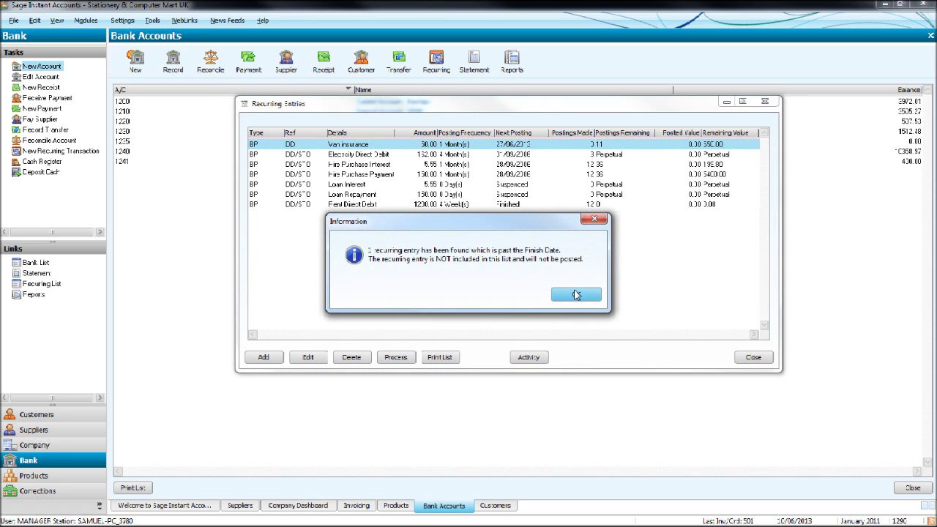
left_click(576, 294)
left_click(540, 294)
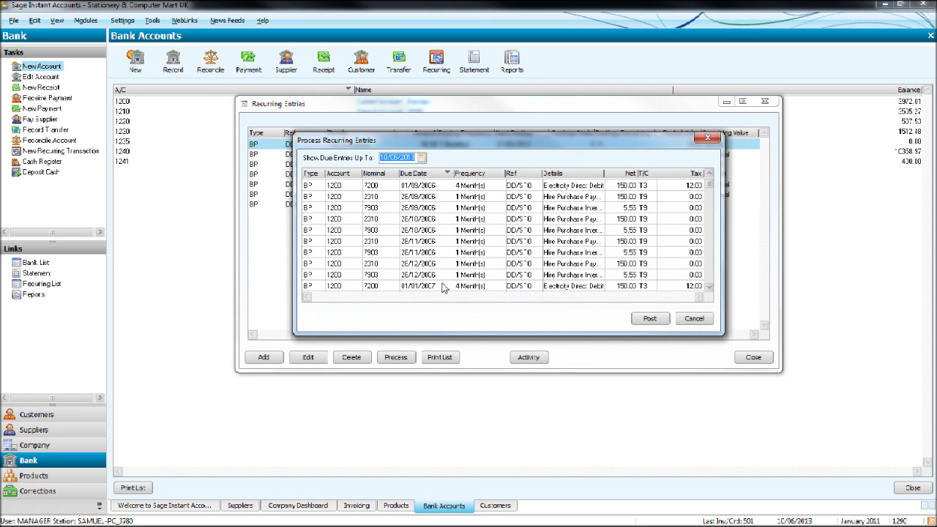
type("01")
key("Tab")
left_click(479, 259)
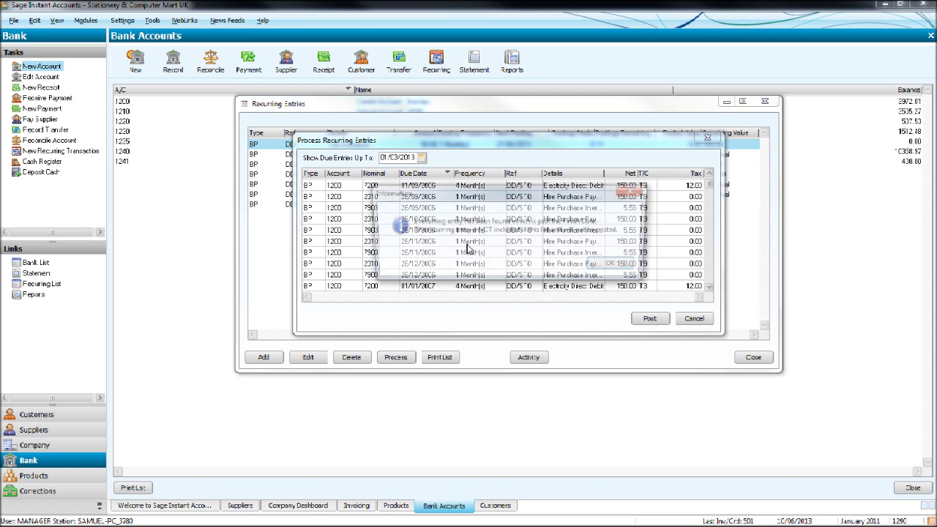
left_click(615, 265)
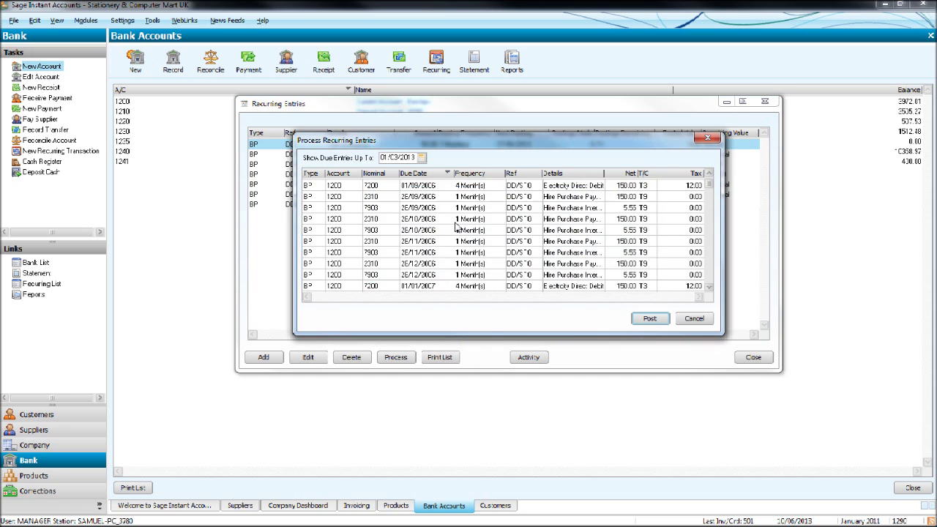
left_click_drag(525, 144, 540, 253)
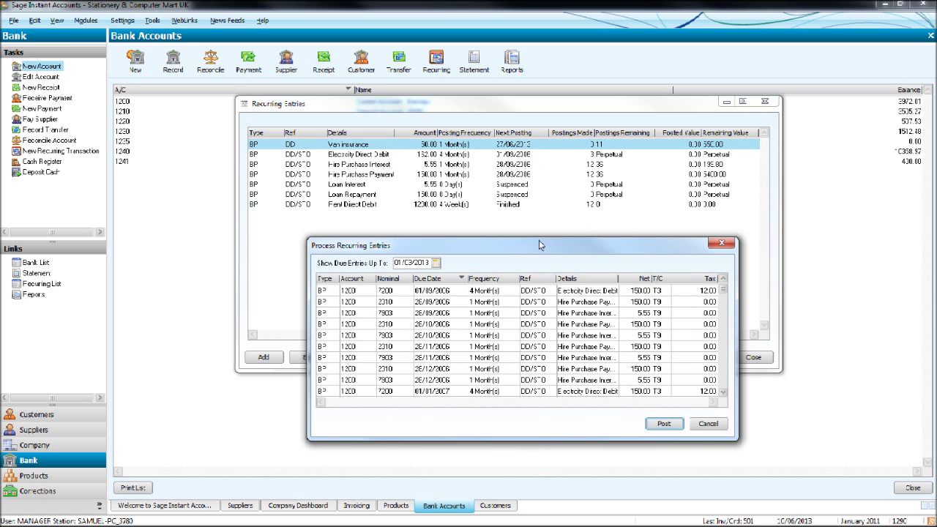
left_click_drag(538, 240, 553, 210)
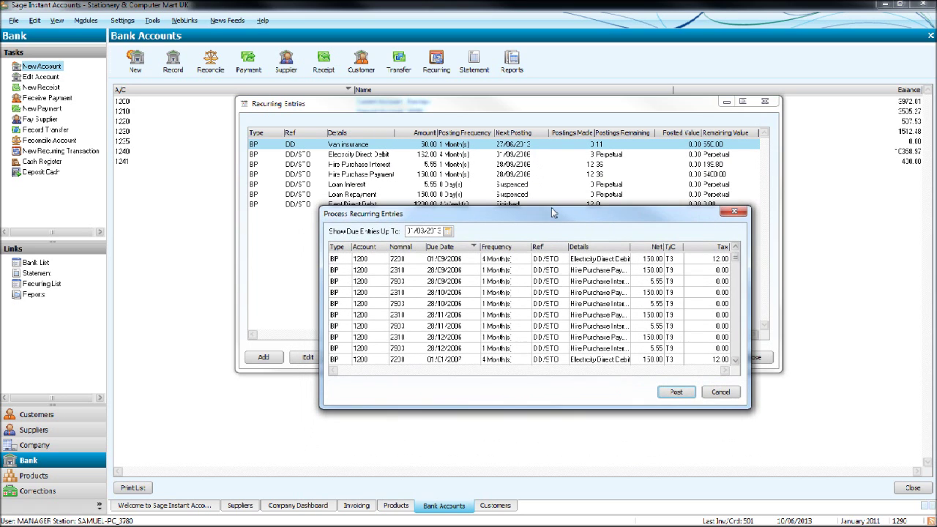
Re-enter the cut-off date and post the due Electricity Direct Debit and hire purchase entries
left_click(437, 231)
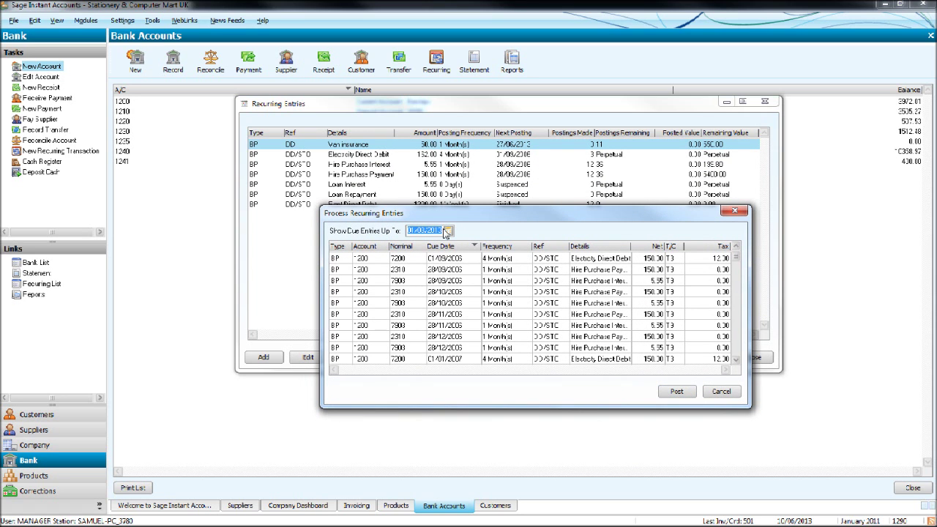
type("01")
key("Tab")
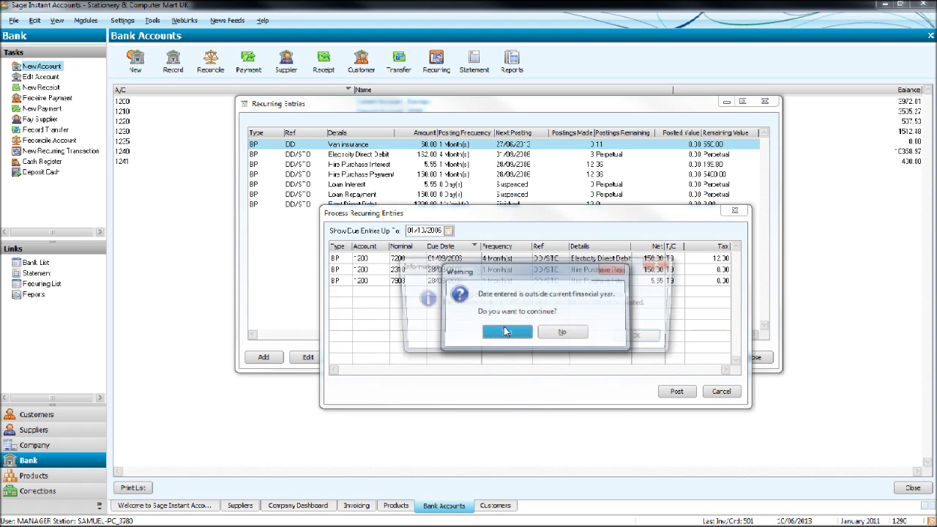
left_click(505, 331)
left_click(636, 337)
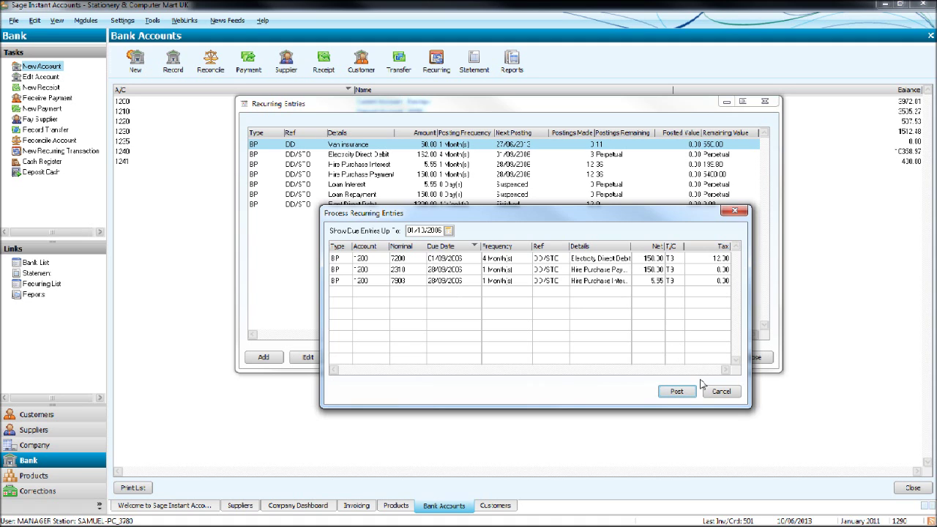
left_click(669, 394)
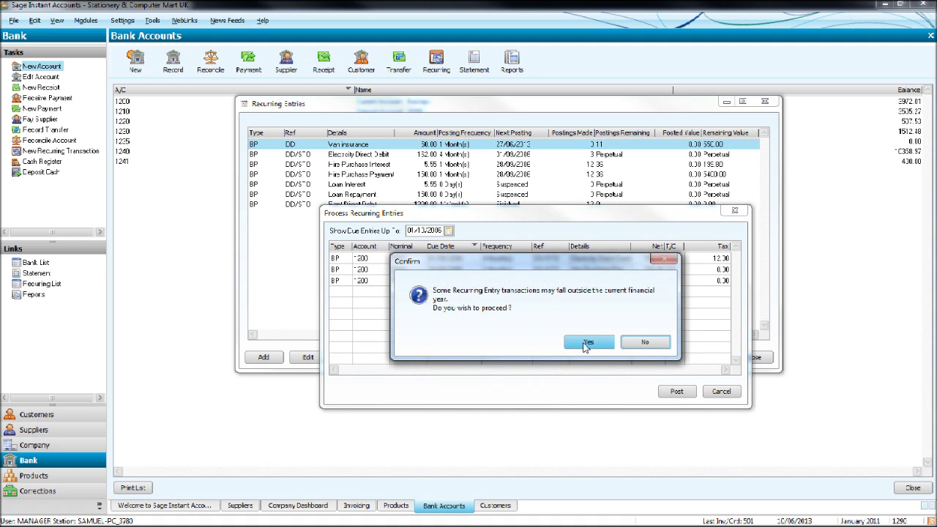
left_click(594, 344)
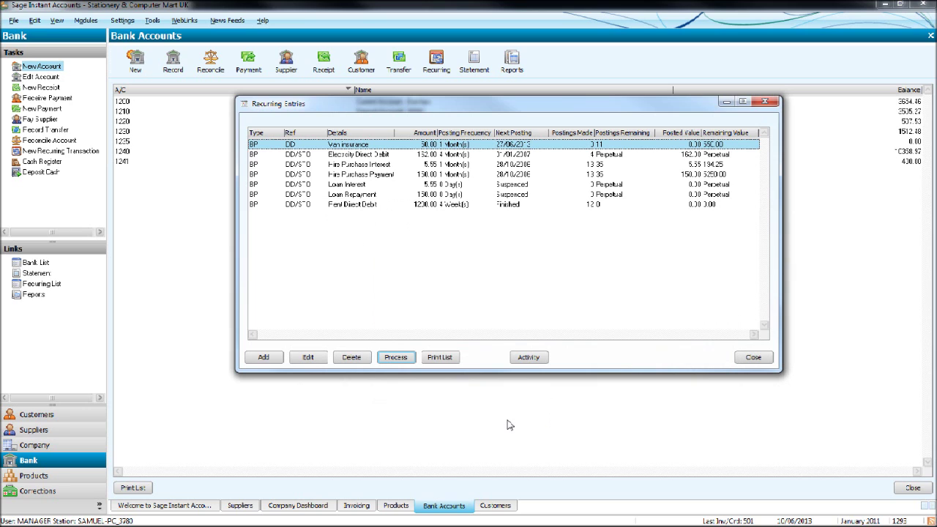
Add a Bank/Cash/Credit Card Transfer entry from 1200 Barclays to 1241 Santander Savings
left_click(264, 364)
left_click(575, 180)
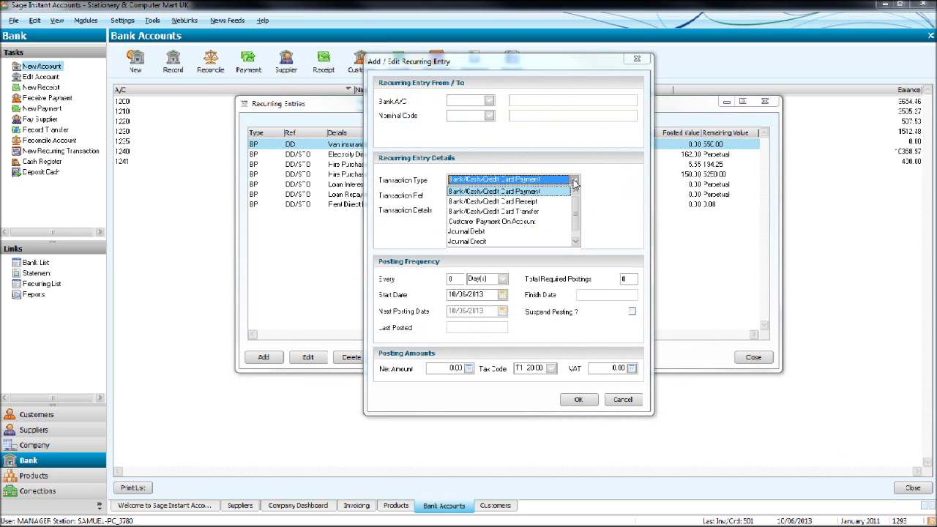
left_click(576, 239)
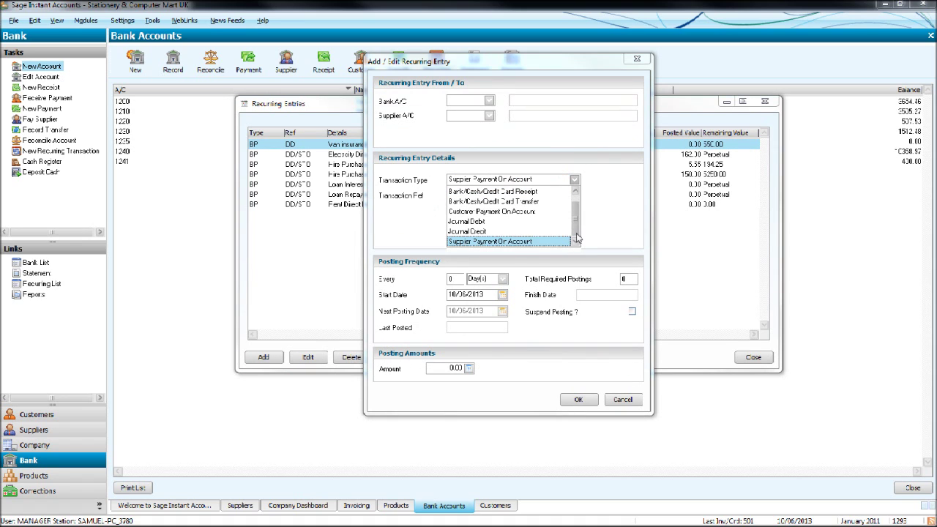
left_click(575, 193)
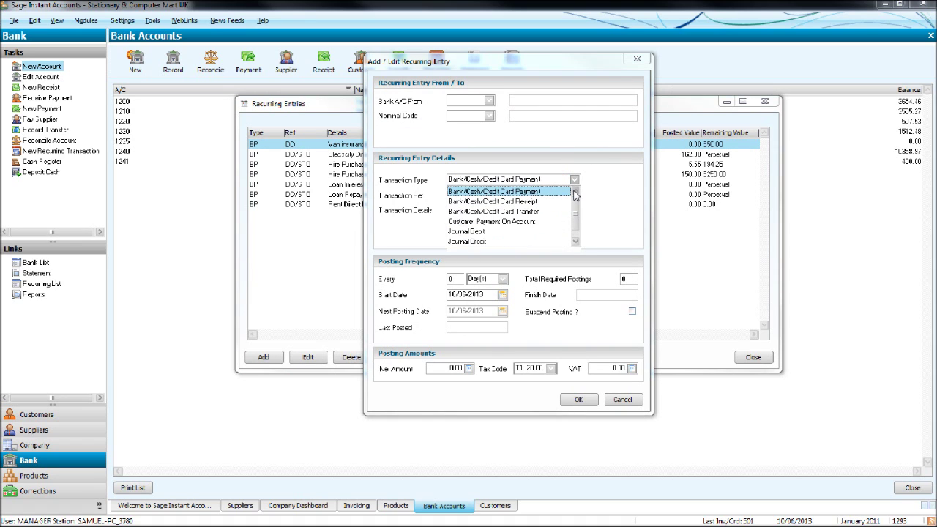
left_click(535, 213)
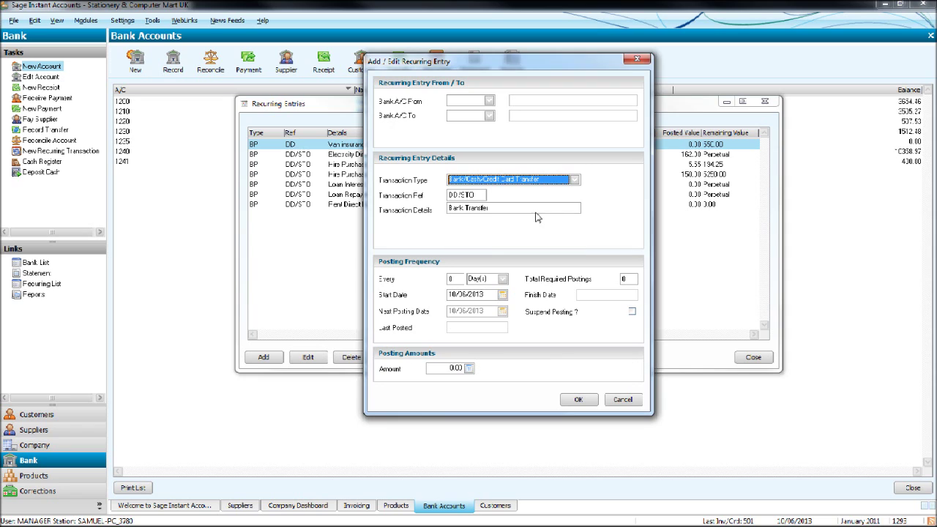
left_click(496, 103)
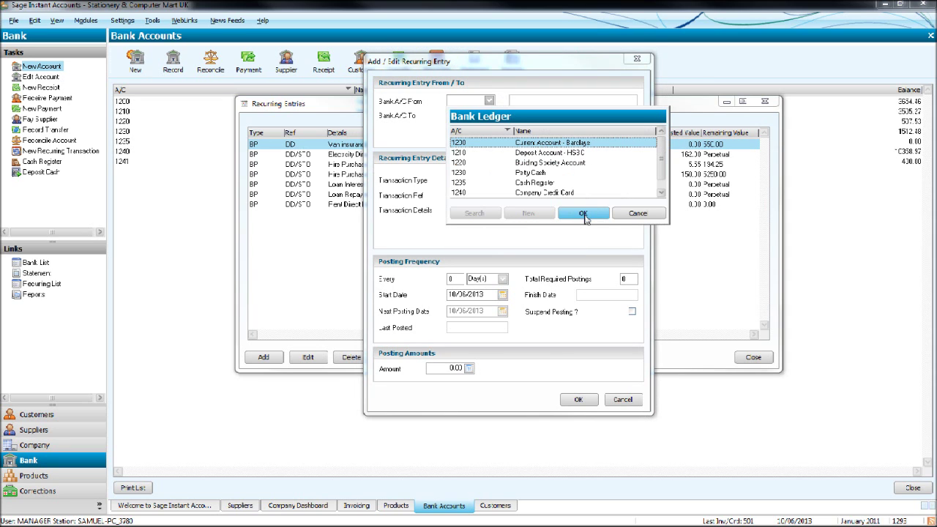
left_click(489, 115)
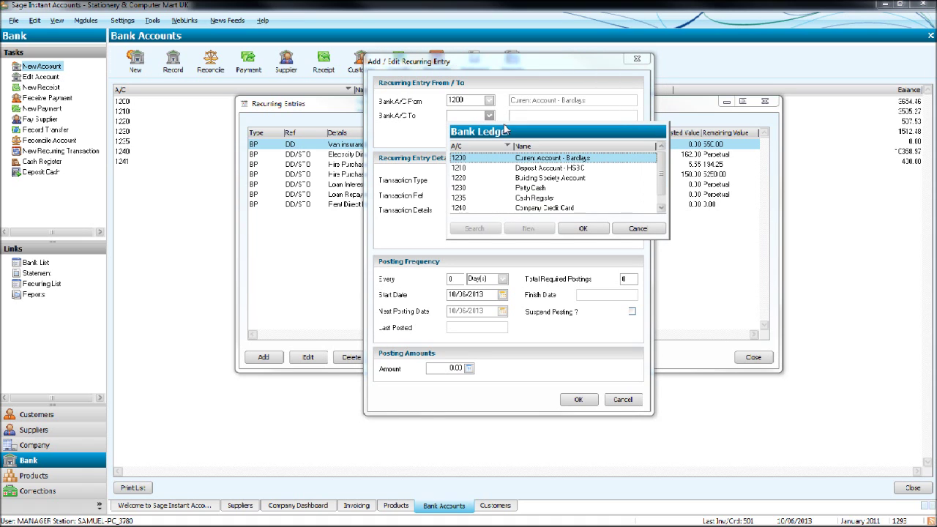
key("Down")
key("Down")
key("Down")
key("Down")
key("Down")
key("Down")
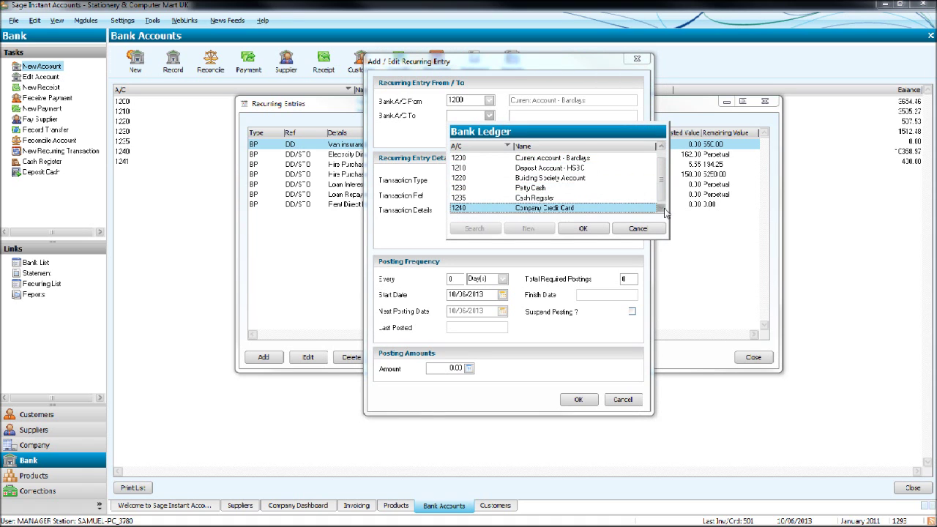
left_click(598, 229)
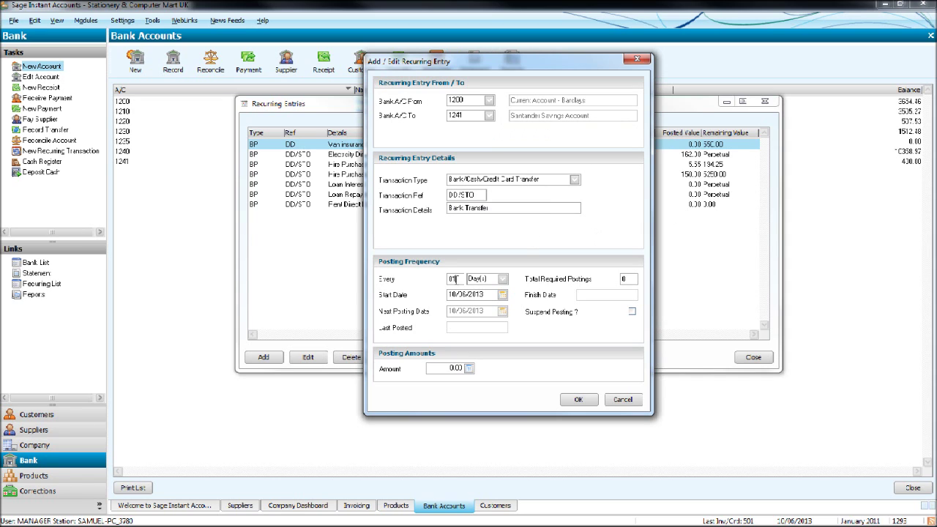
Make it repeat every 1 month with amount 200.00 and save it
left_click(481, 284)
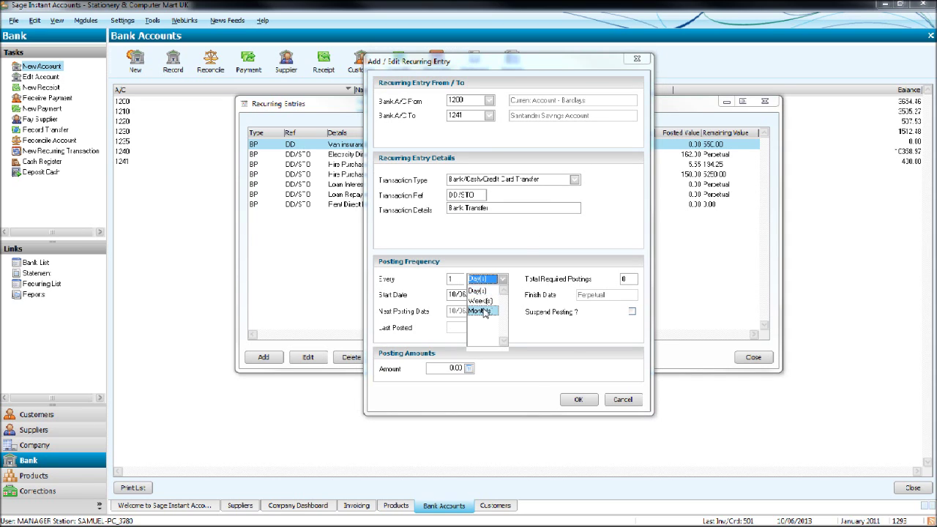
left_click(485, 311)
key("Tab")
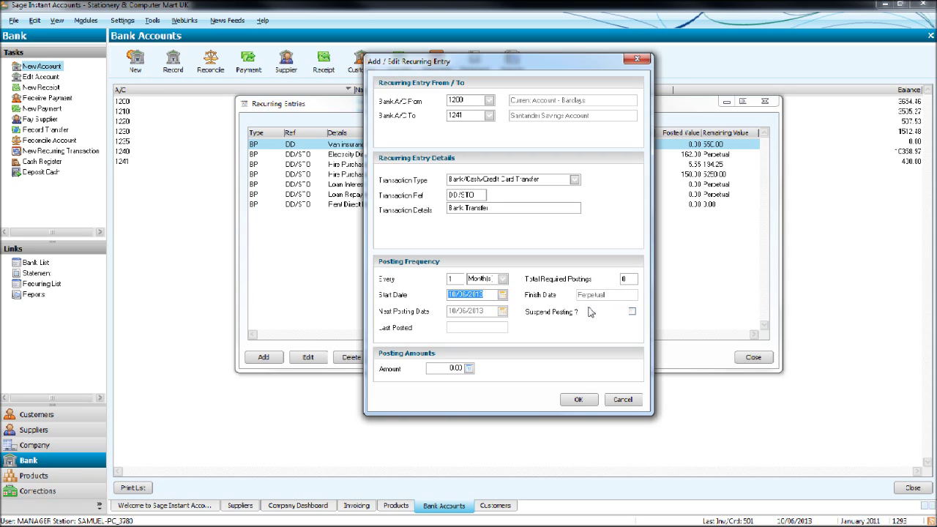
left_click(627, 281)
left_click(445, 368)
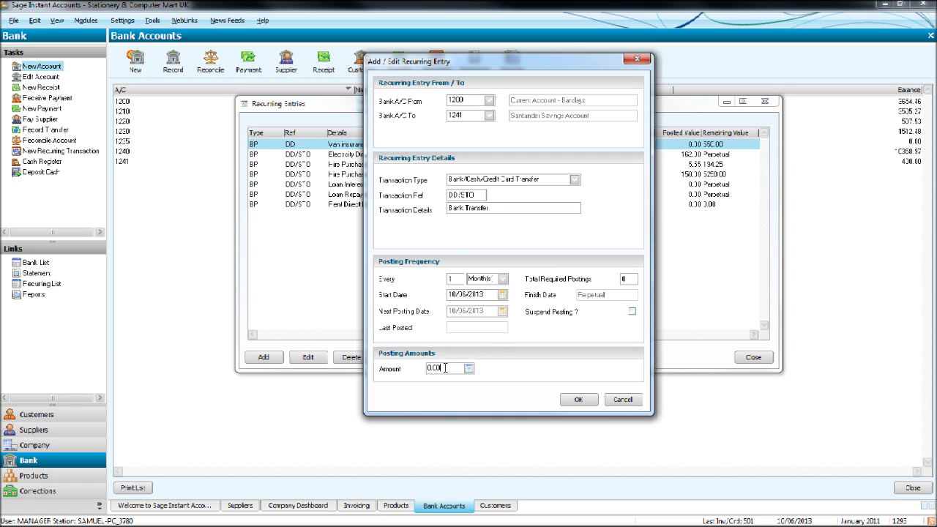
type("20")
left_click(577, 400)
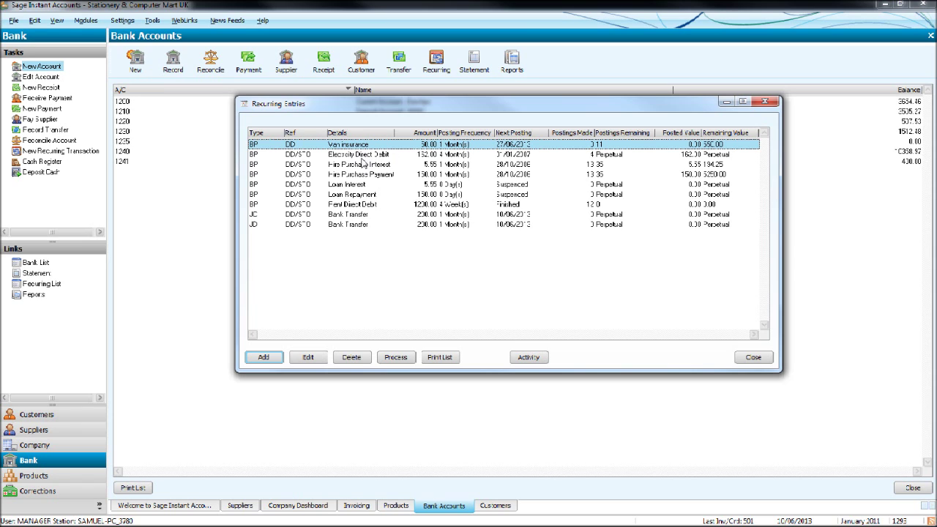
left_click(370, 225)
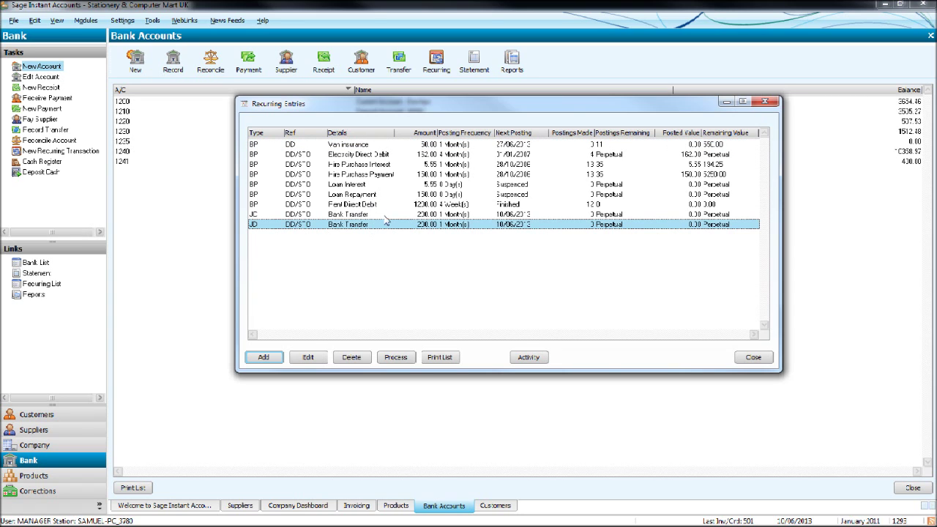
left_click(385, 216)
left_click(395, 225)
key("Up")
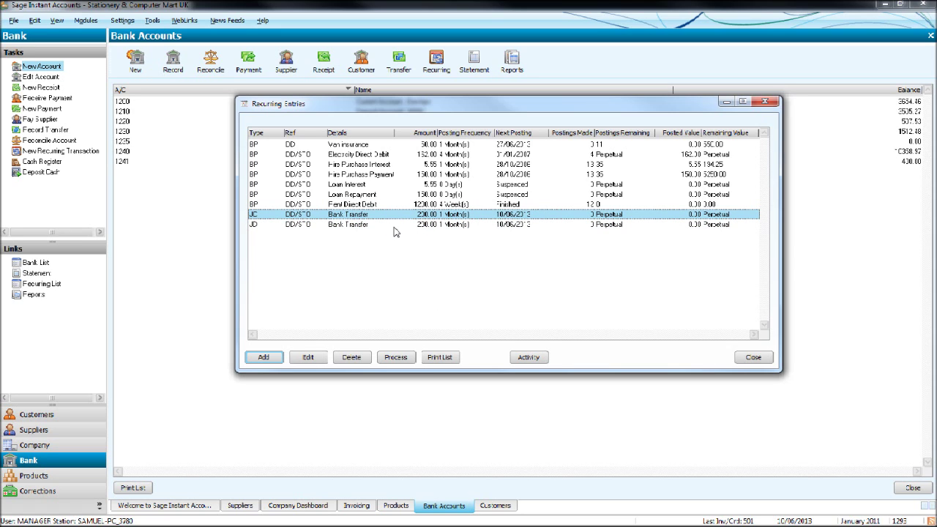
double_click(413, 146)
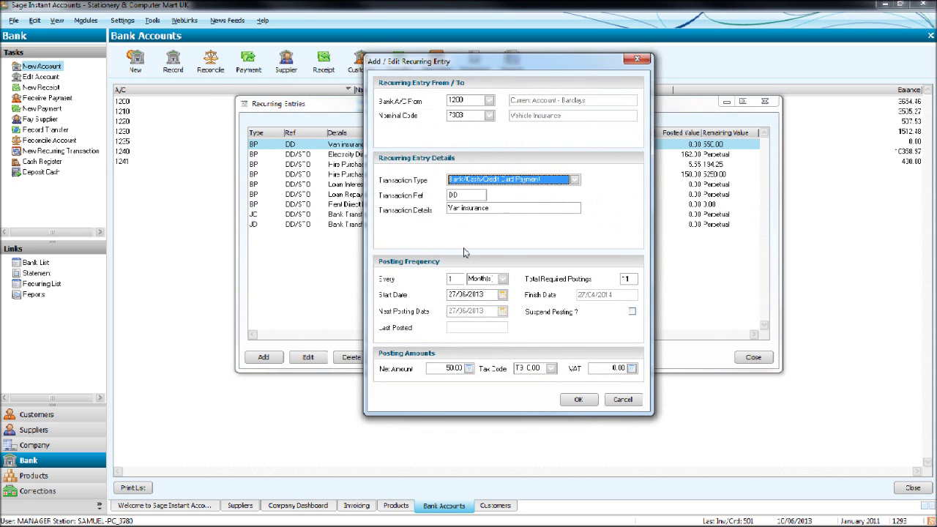
left_click(637, 58)
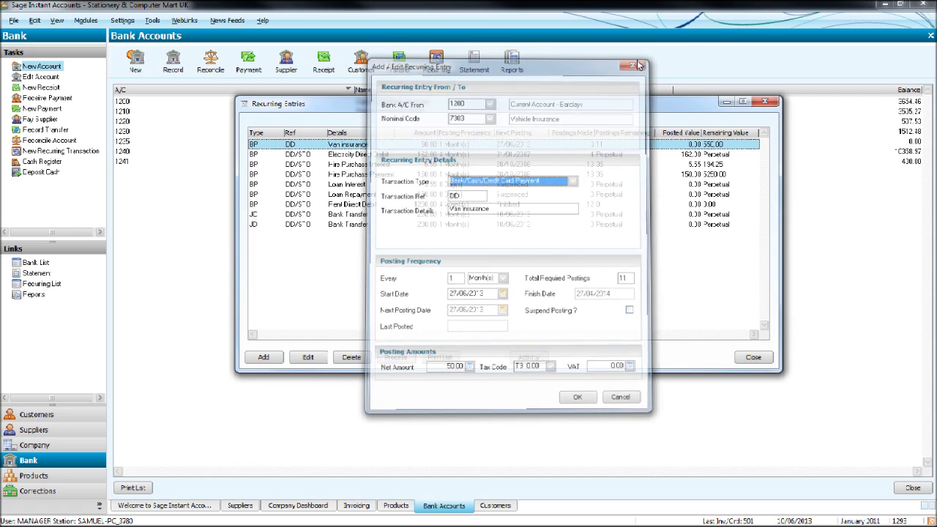
left_click(308, 358)
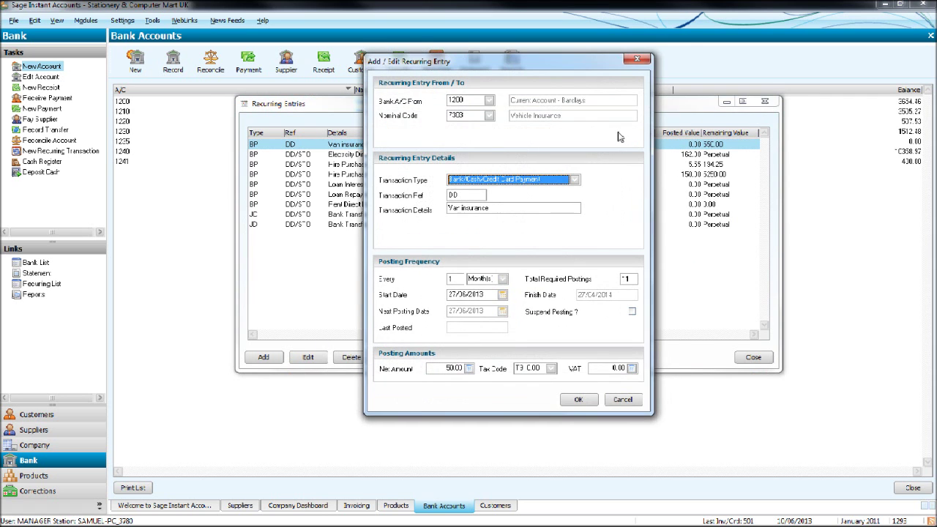
left_click(635, 59)
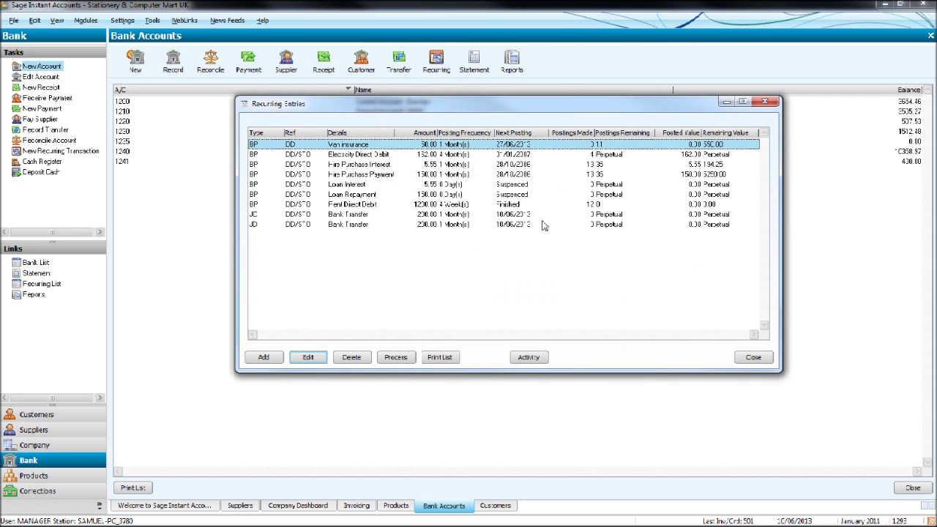
Remove Hire Purchase Payment, Loan Interest and Hire Purchase Interest, confirming each deletion
left_click(404, 175)
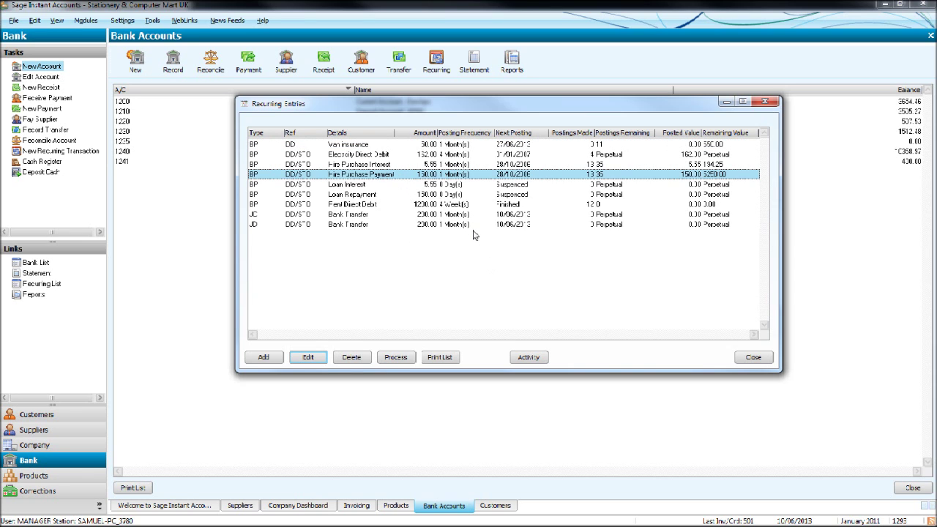
left_click(355, 358)
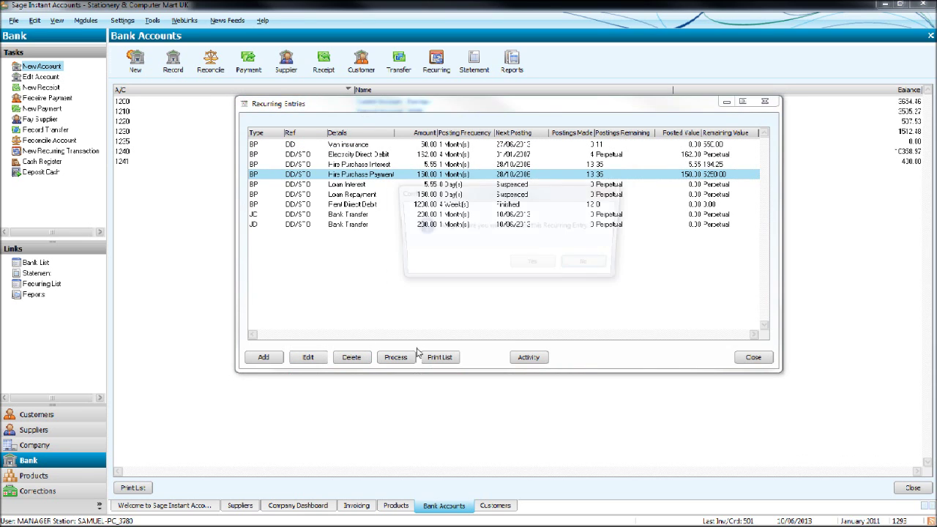
left_click(536, 265)
left_click(356, 359)
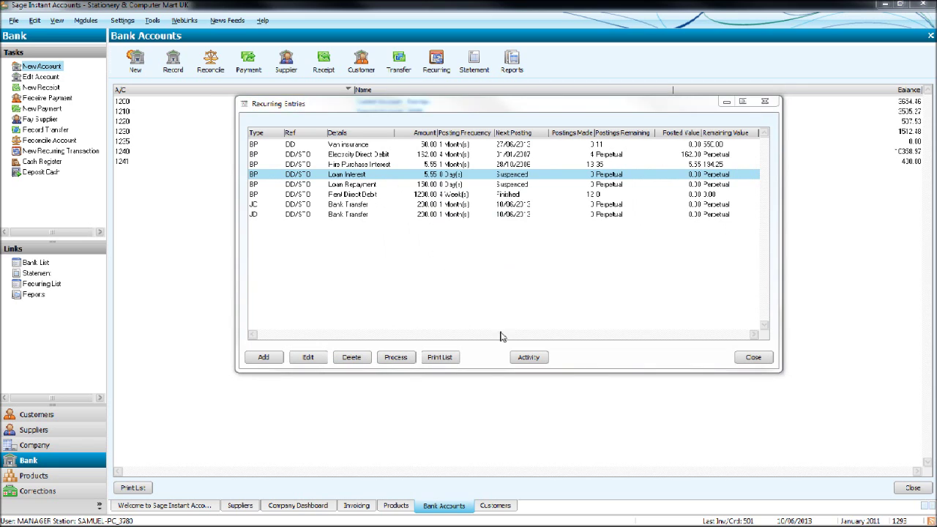
left_click(534, 265)
left_click(408, 168)
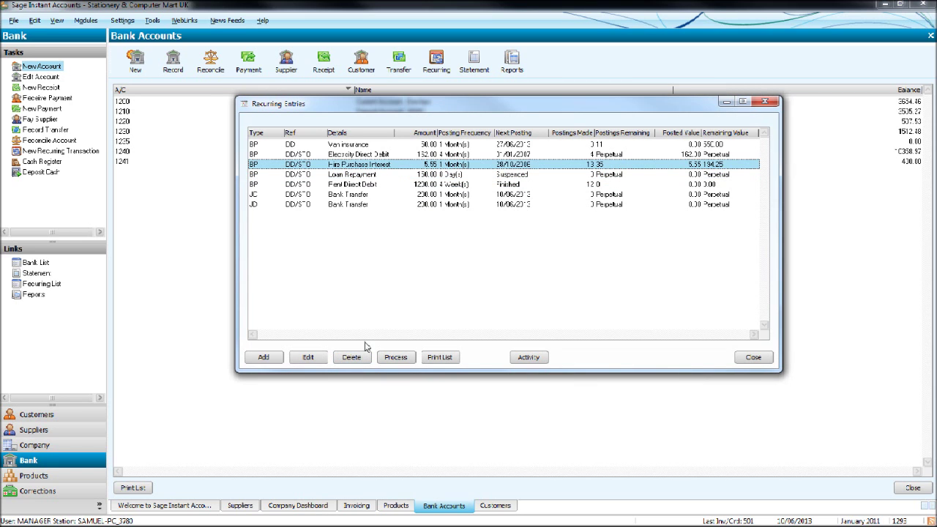
left_click(369, 357)
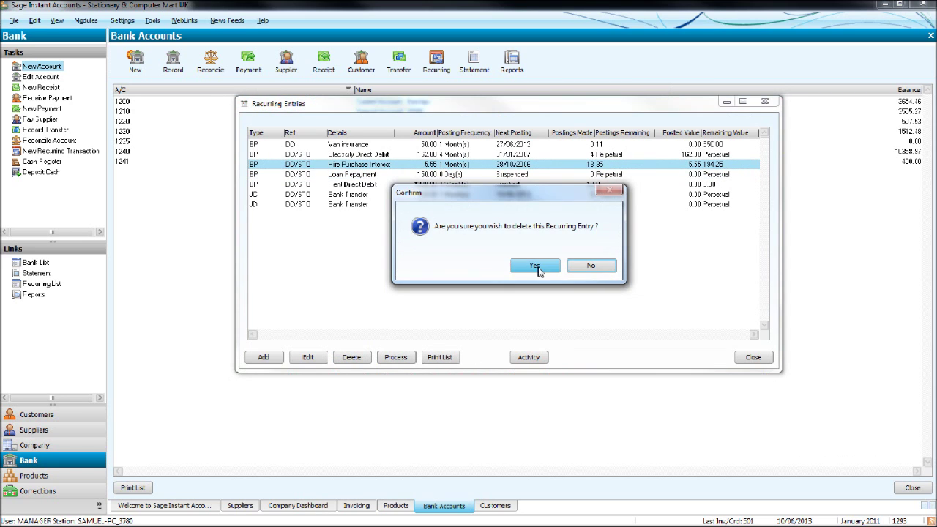
left_click(537, 266)
left_click(490, 148)
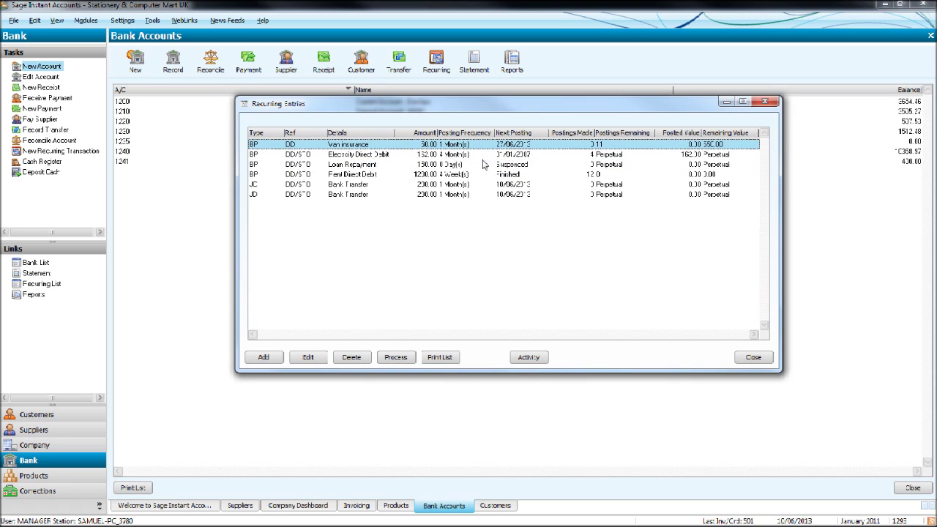
Process recurring entries, acknowledge the finish-date notice, and begin retyping the due-entries cut-off date
left_click(405, 360)
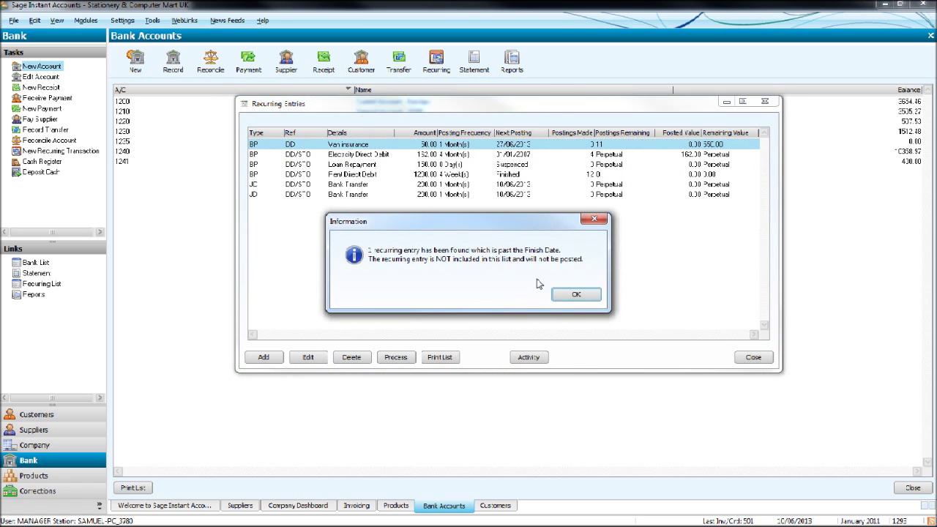
left_click(568, 291)
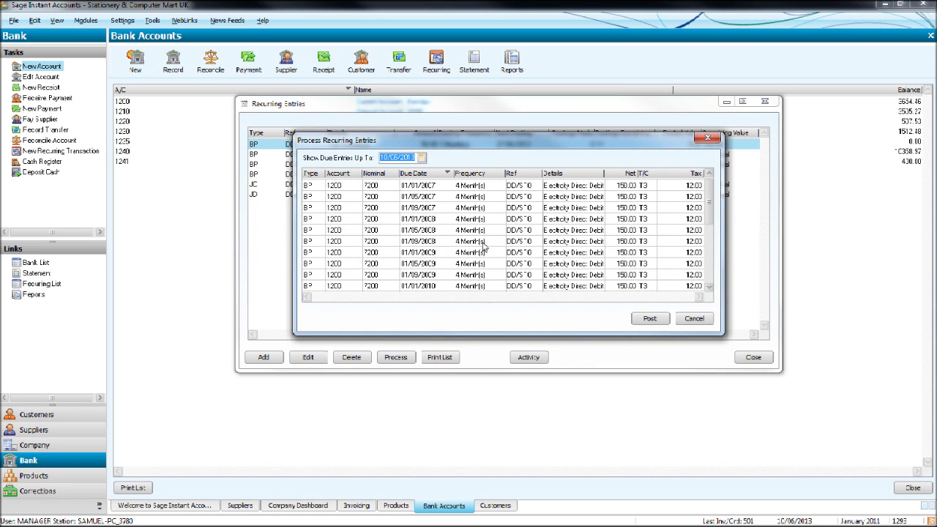
type("03/ /")
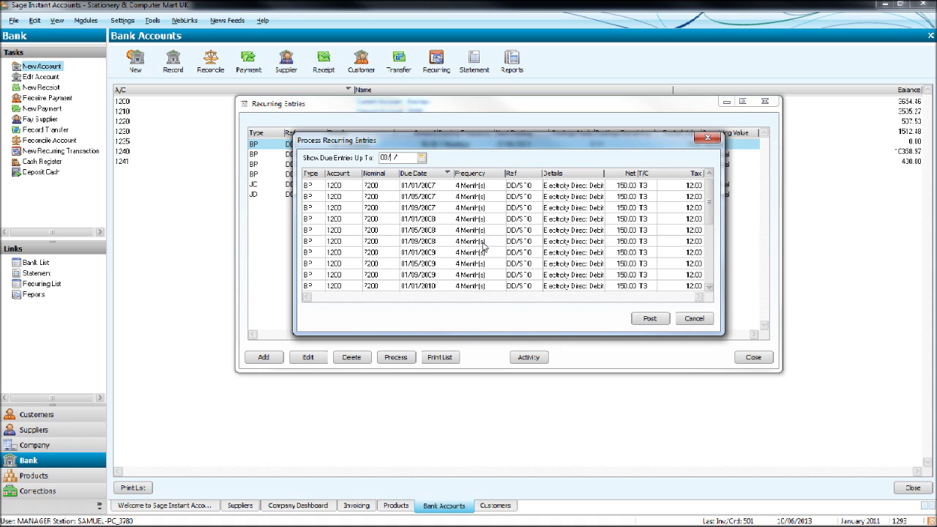